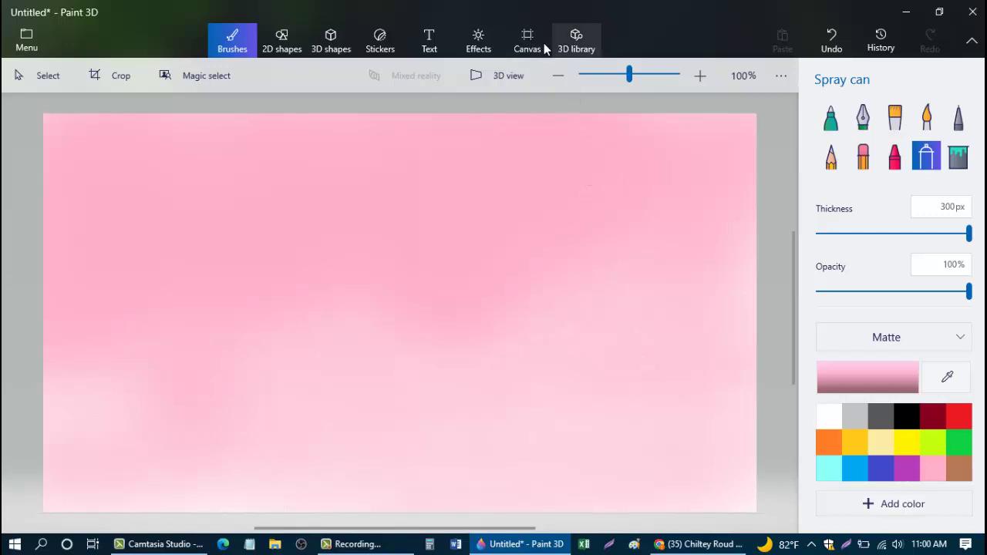
Step: Draw a tree trunk and its main branches along the canvas's left edge with a black 5 px marker
click(831, 120)
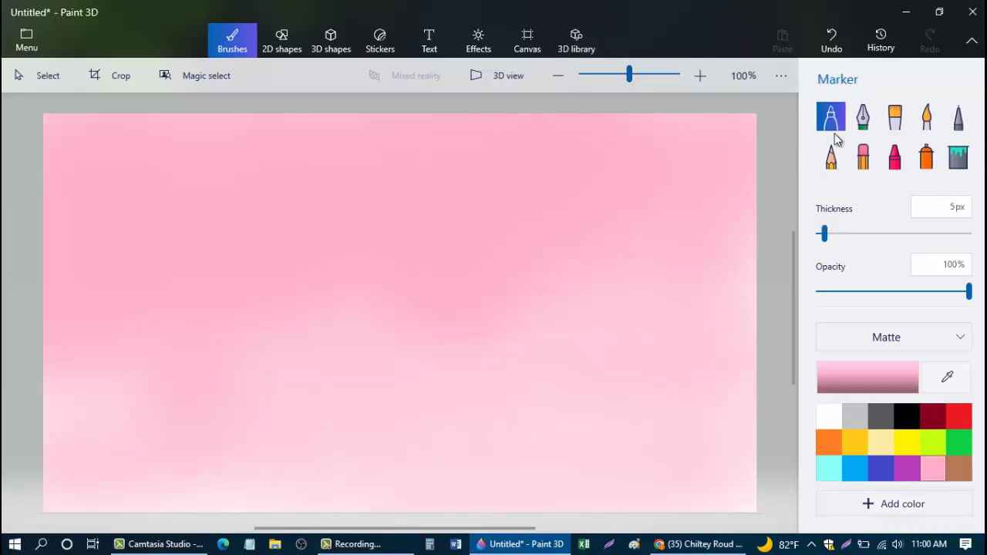
click(909, 417)
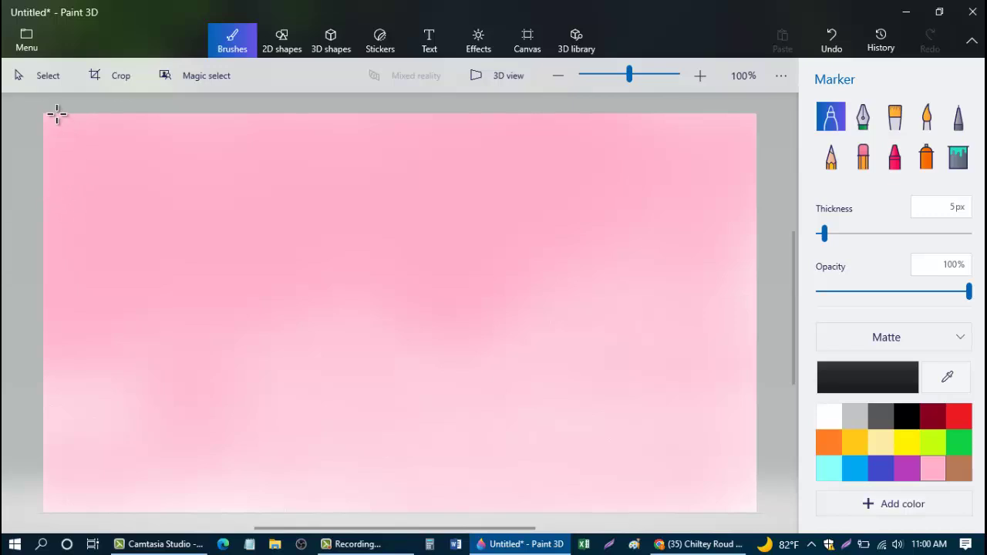
drag(57, 114, 74, 213)
mouse_move(84, 320)
mouse_down()
mouse_move(83, 454)
mouse_move(59, 512)
mouse_up()
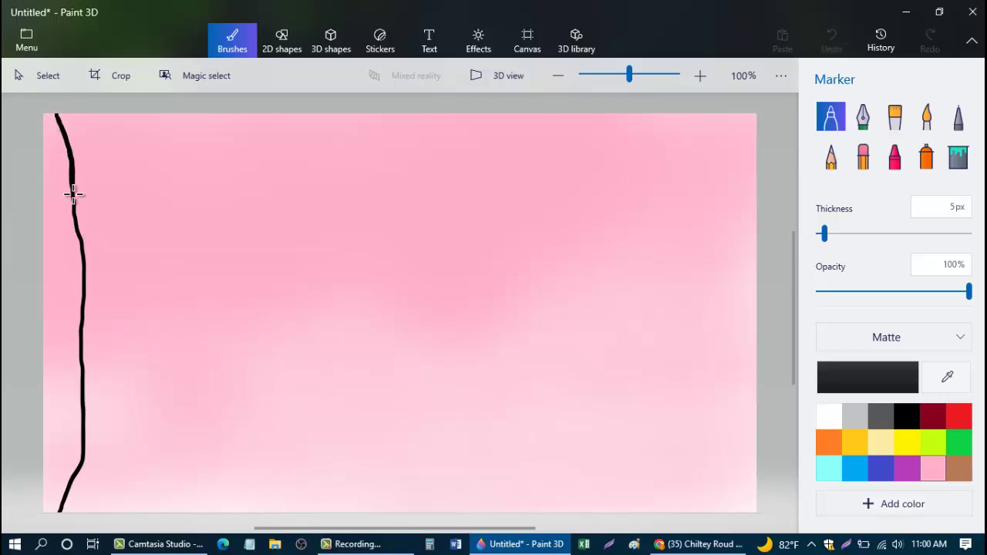
drag(87, 225, 119, 117)
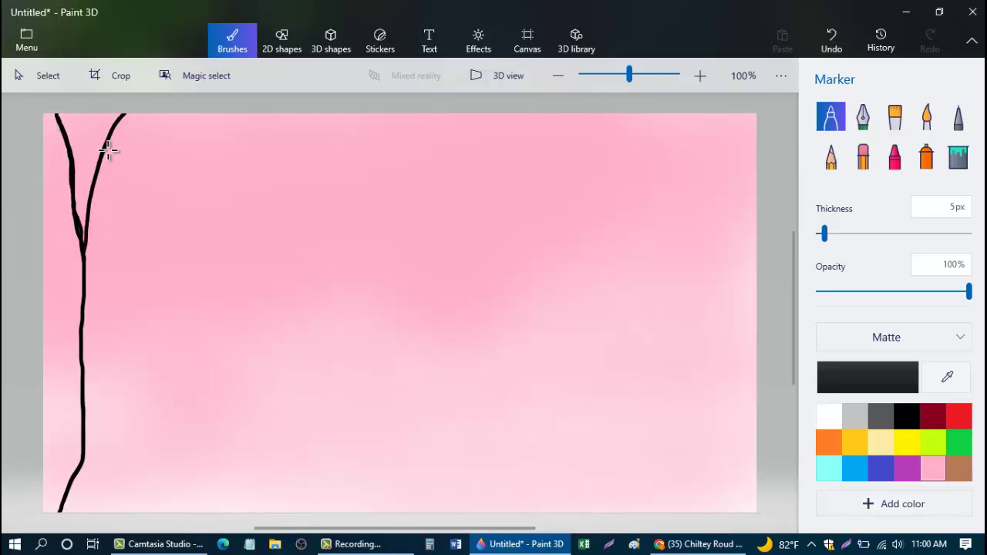
drag(88, 337, 91, 443)
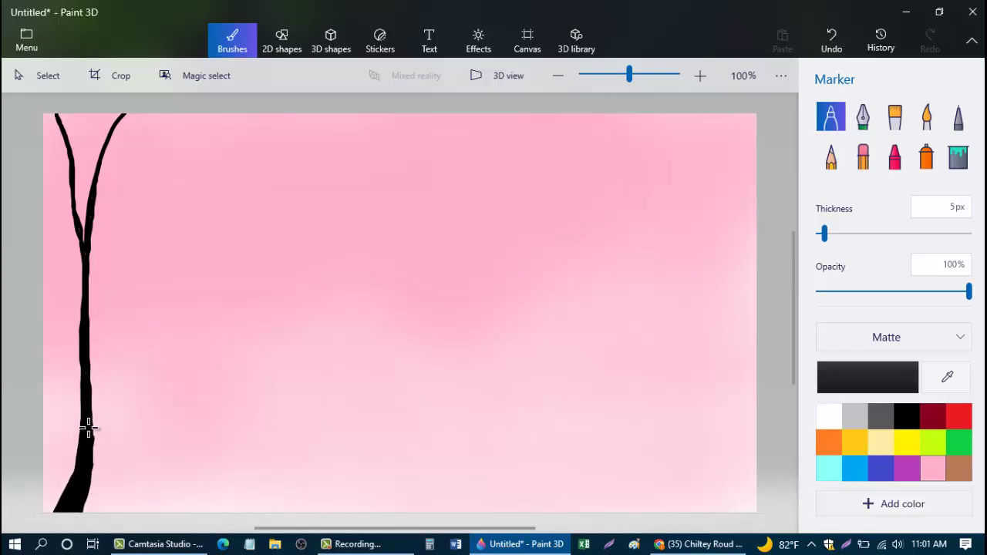
mouse_move(92, 349)
mouse_down()
mouse_move(101, 276)
mouse_move(130, 209)
mouse_move(181, 153)
mouse_move(243, 108)
mouse_up()
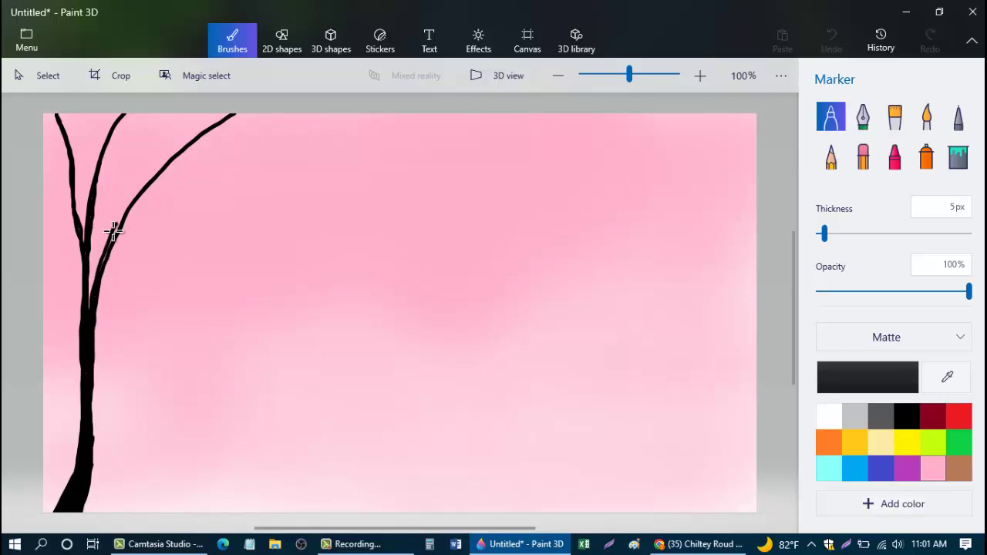
drag(113, 230, 165, 77)
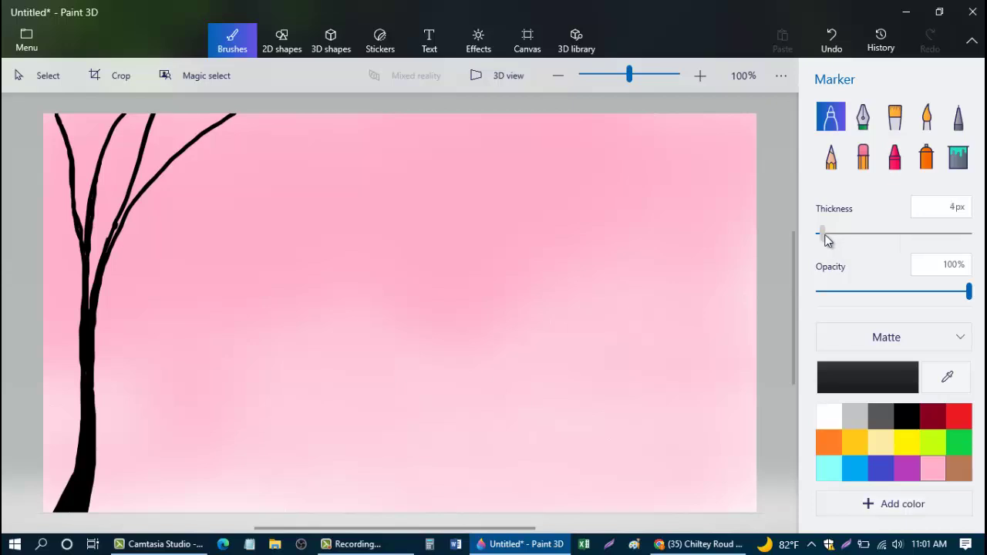
Step: Set the marker thickness to 3 px and draw thinner side branches spreading out from the tree
drag(825, 240, 823, 234)
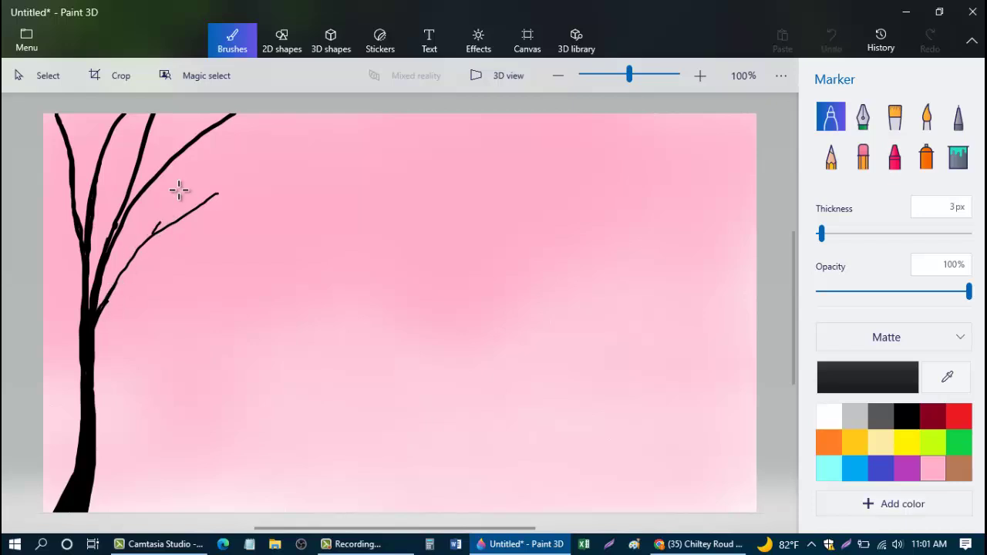
drag(234, 135, 170, 213)
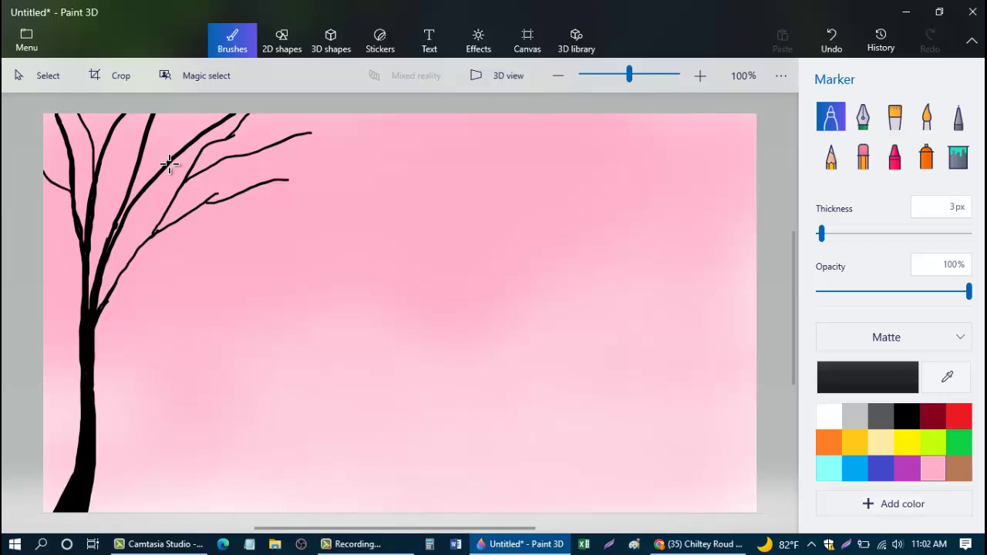
drag(177, 153, 185, 105)
drag(229, 245, 158, 249)
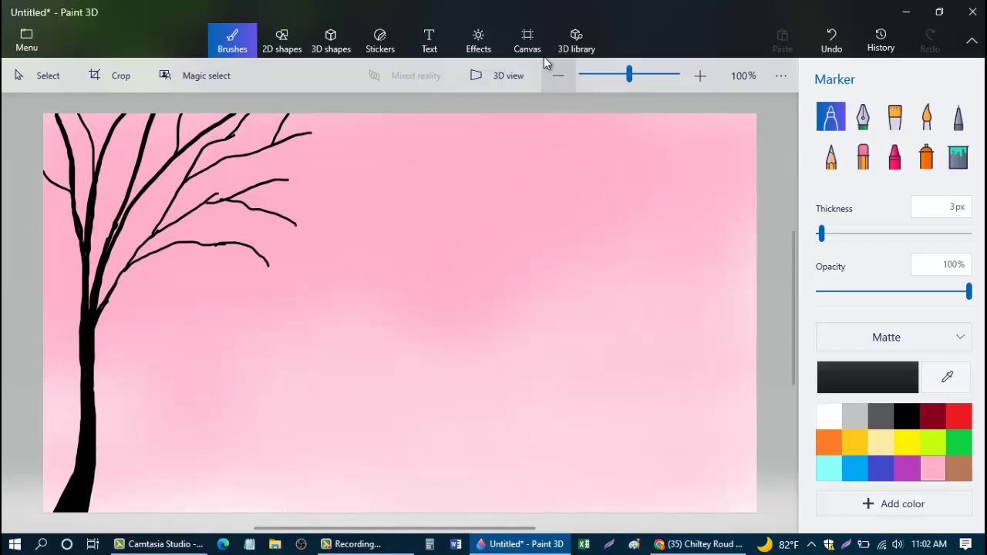
Step: Search the 3D library for "flower"
click(570, 46)
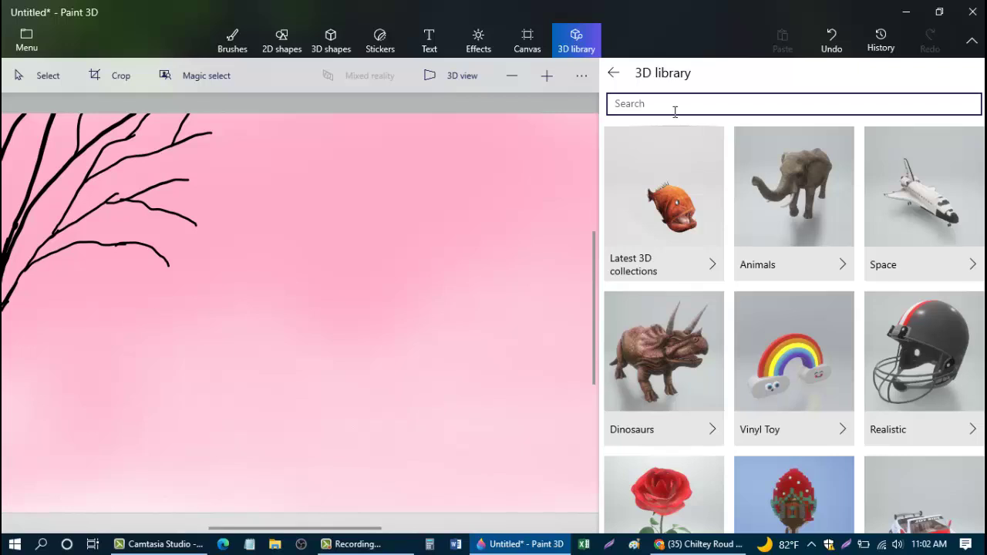
key(e)
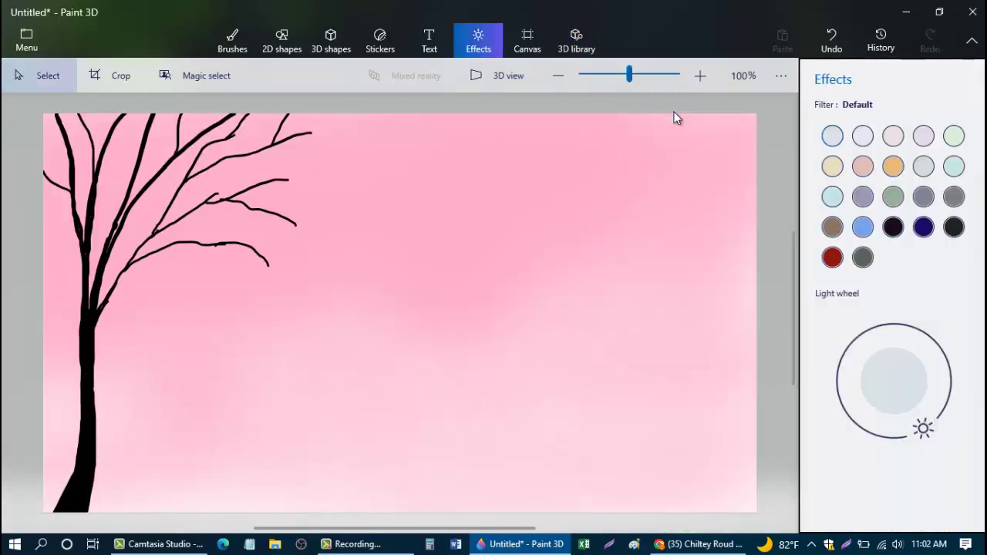
click(579, 27)
click(579, 25)
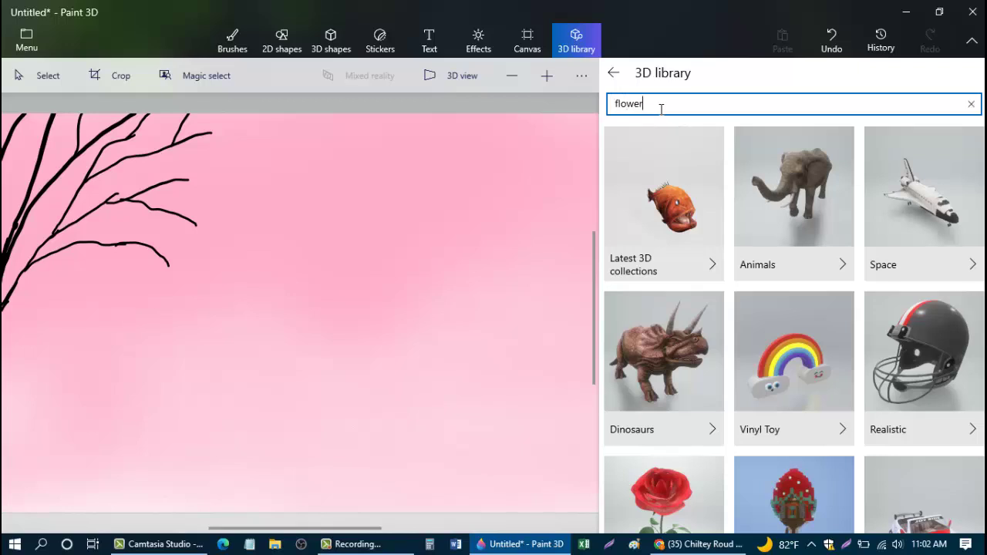
key(Return)
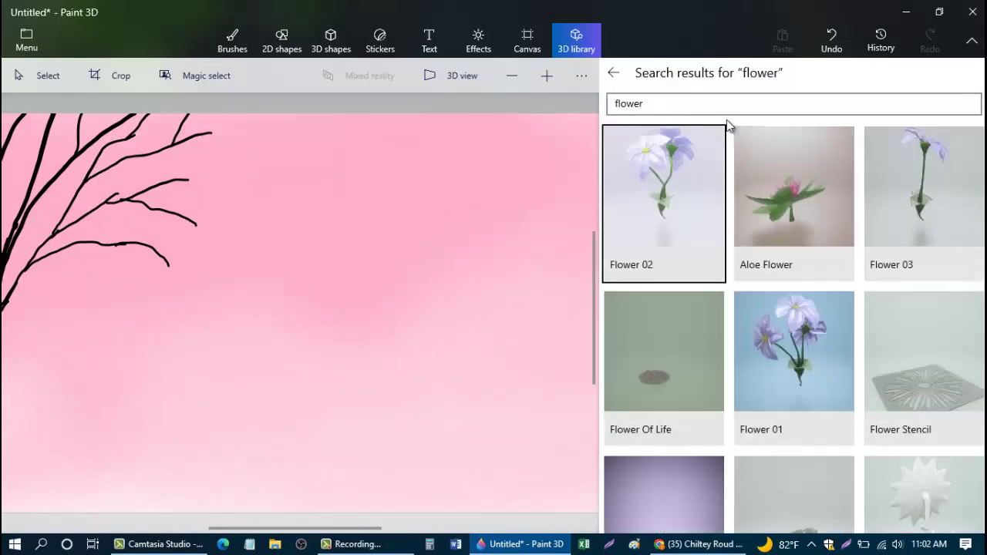
Step: Find the white Hibiscus model among the flower results and insert it on the canvas
scroll(869, 242, down, 6)
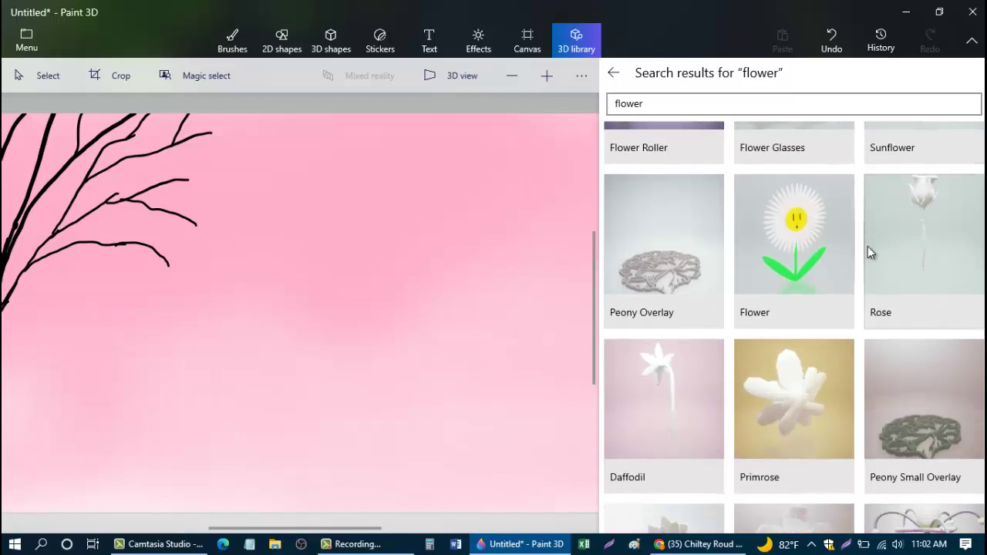
scroll(867, 253, down, 3)
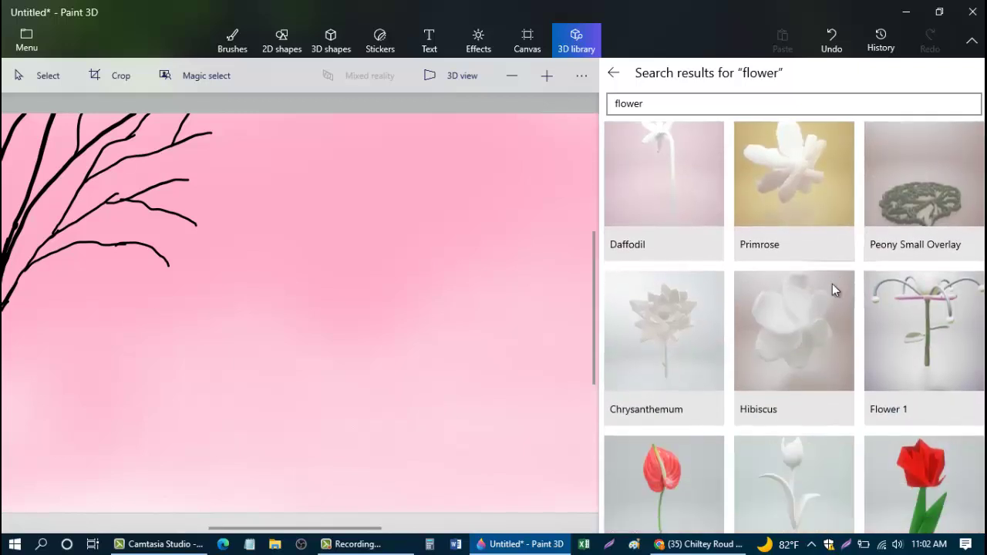
scroll(819, 320, down, 8)
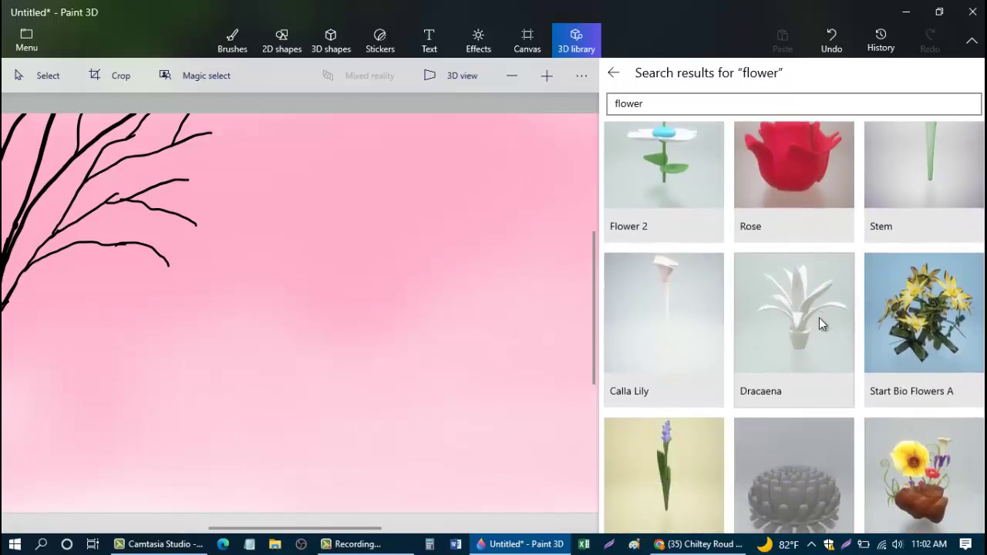
scroll(819, 318, down, 5)
scroll(819, 318, up, 6)
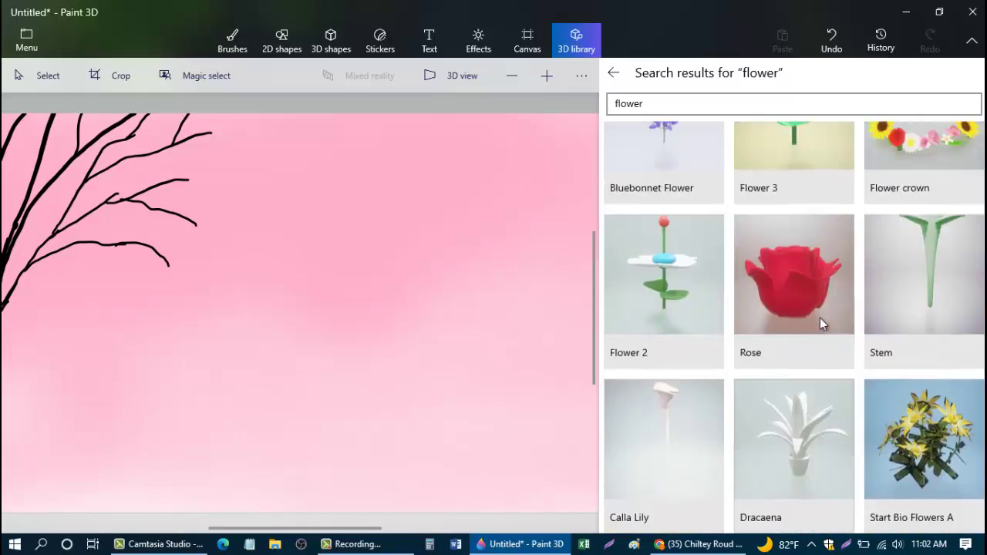
scroll(816, 322, up, 1)
scroll(804, 312, up, 7)
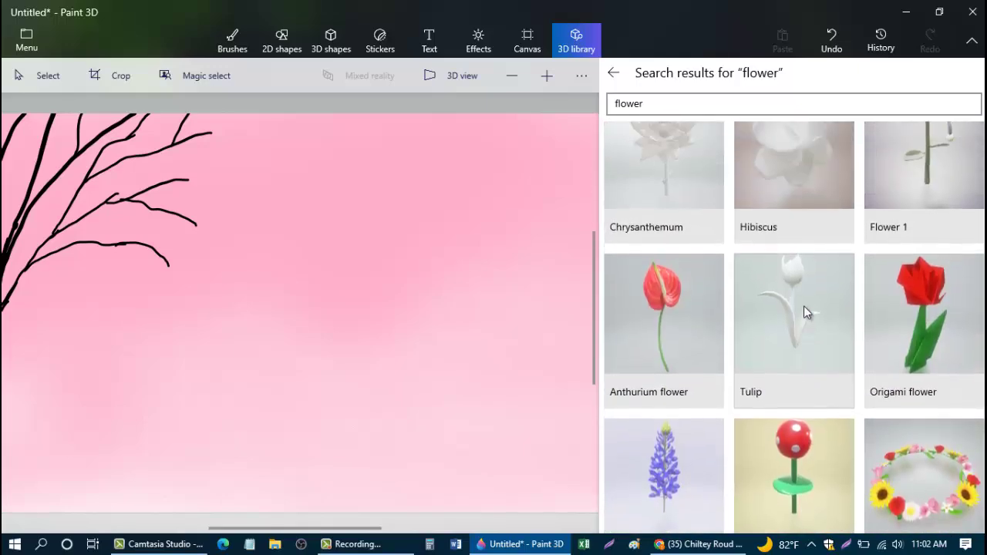
click(796, 202)
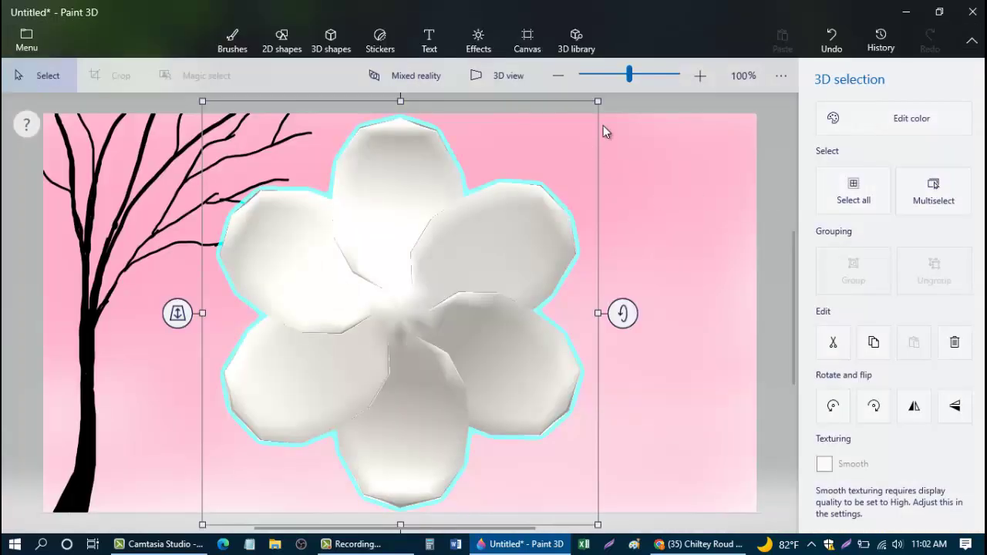
Step: Shrink the white flower to blossom size and place it on the tree's lowest right-hand branch
drag(603, 128, 264, 406)
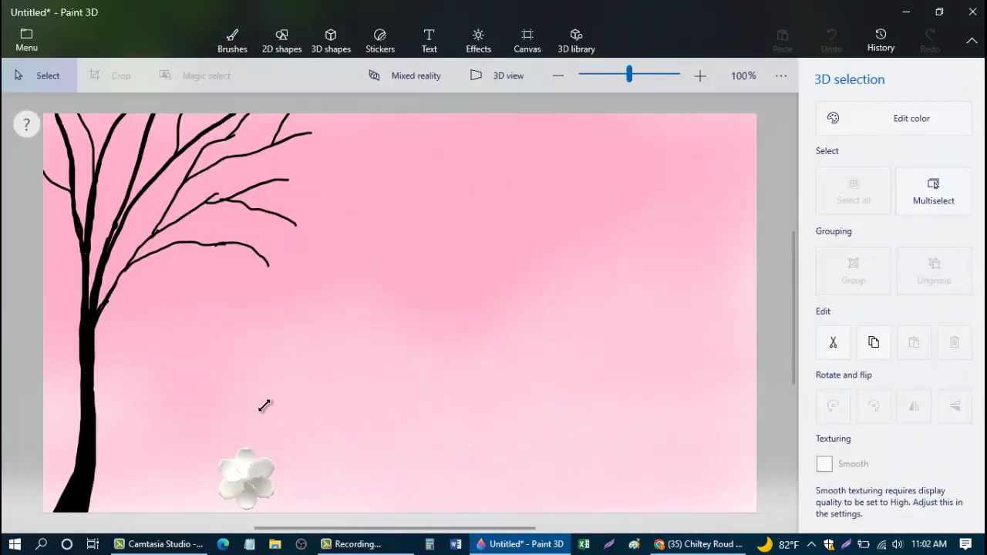
drag(239, 455, 228, 248)
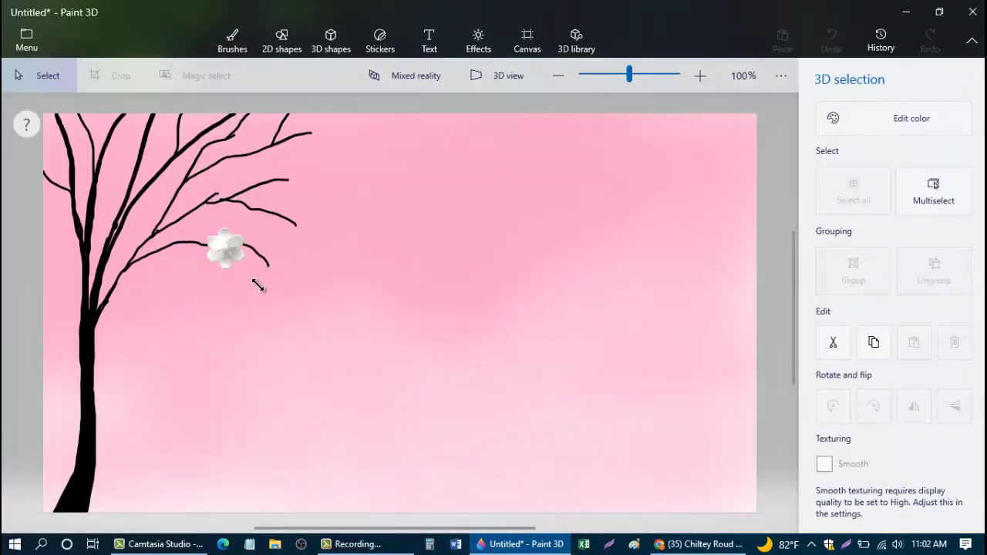
drag(258, 286, 250, 278)
Step: Copy the small flower and place a pasted duplicate at the tip of the lowest right-hand branch
right_click(223, 246)
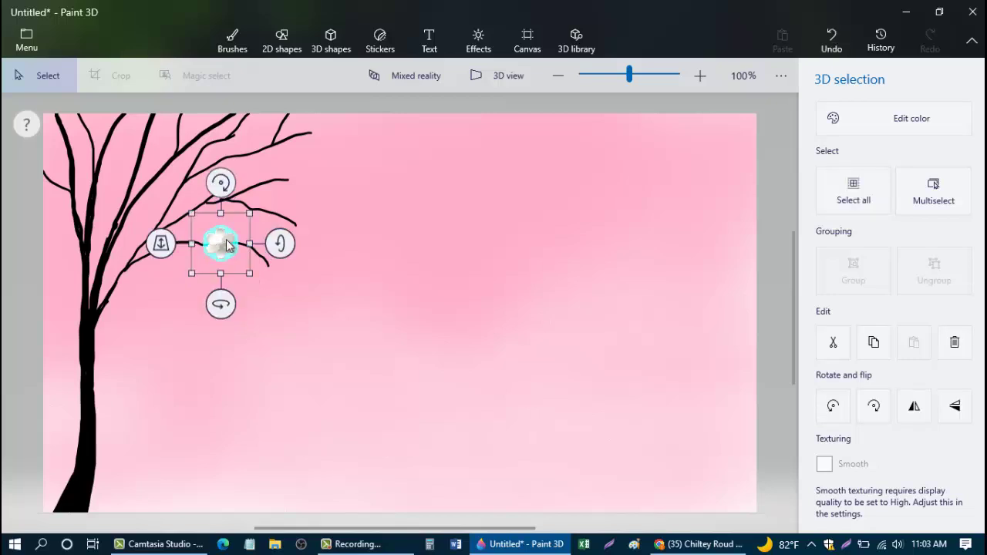
click(291, 96)
click(312, 246)
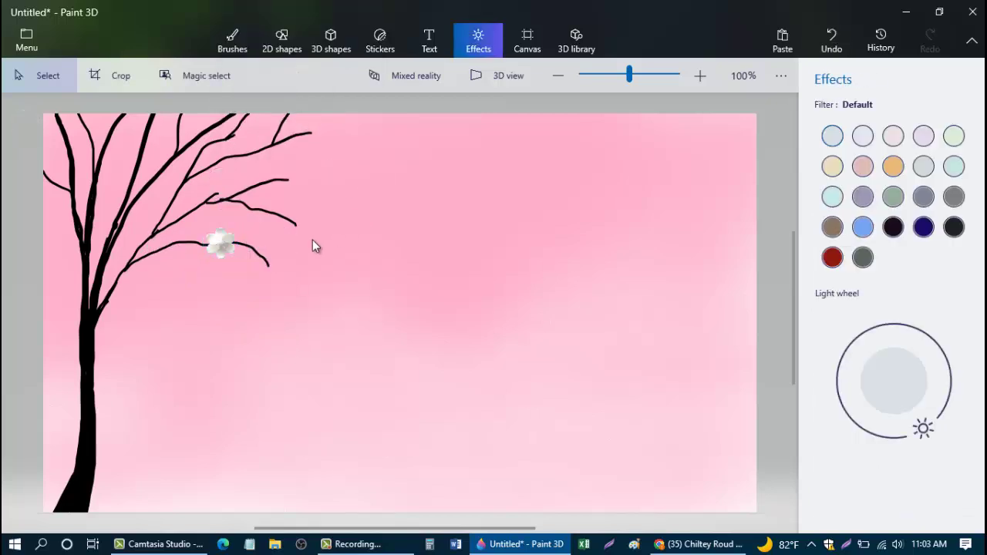
click(243, 45)
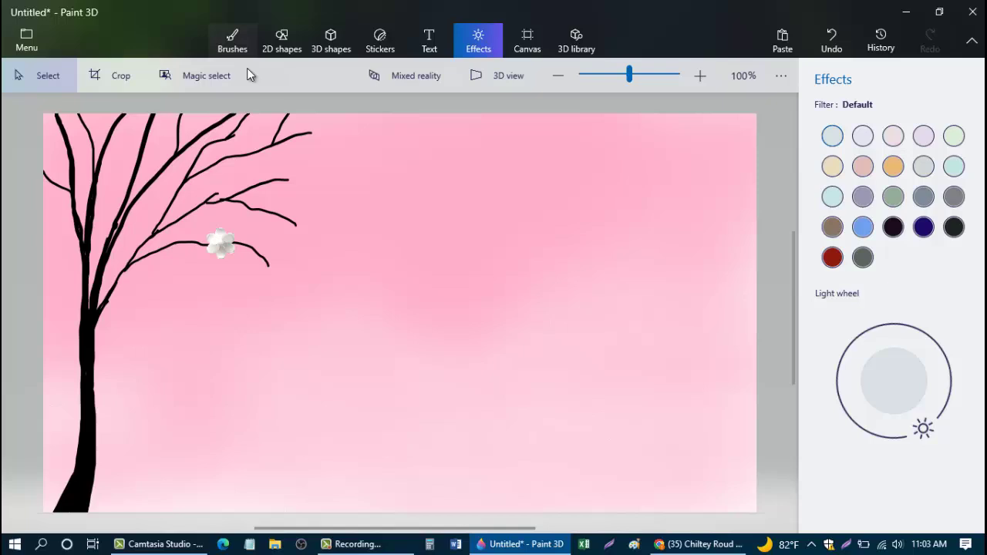
right_click(341, 240)
click(371, 337)
drag(222, 243, 269, 257)
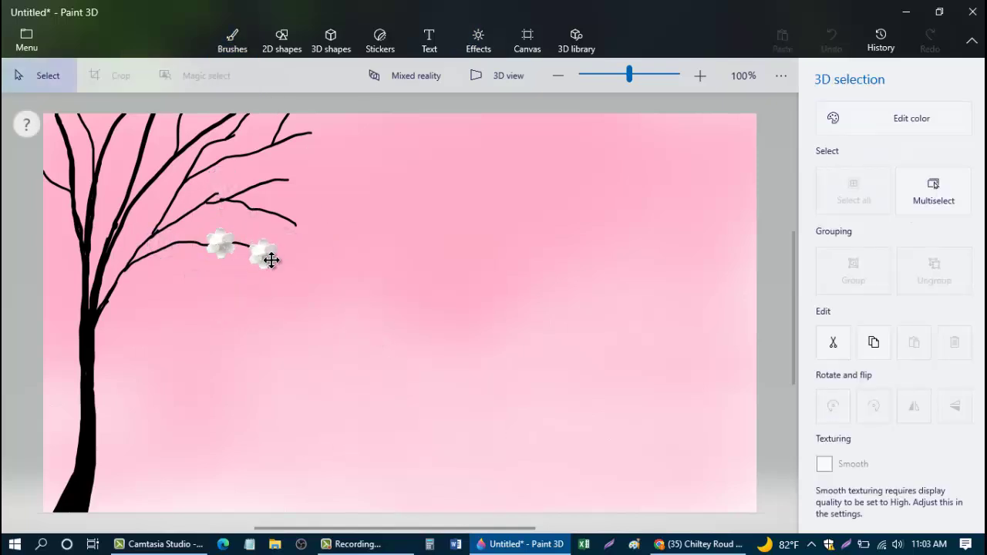
click(342, 314)
Step: Paste two more flowers, one on the branch just above the lowest and one at the fork higher up
right_click(345, 301)
click(393, 394)
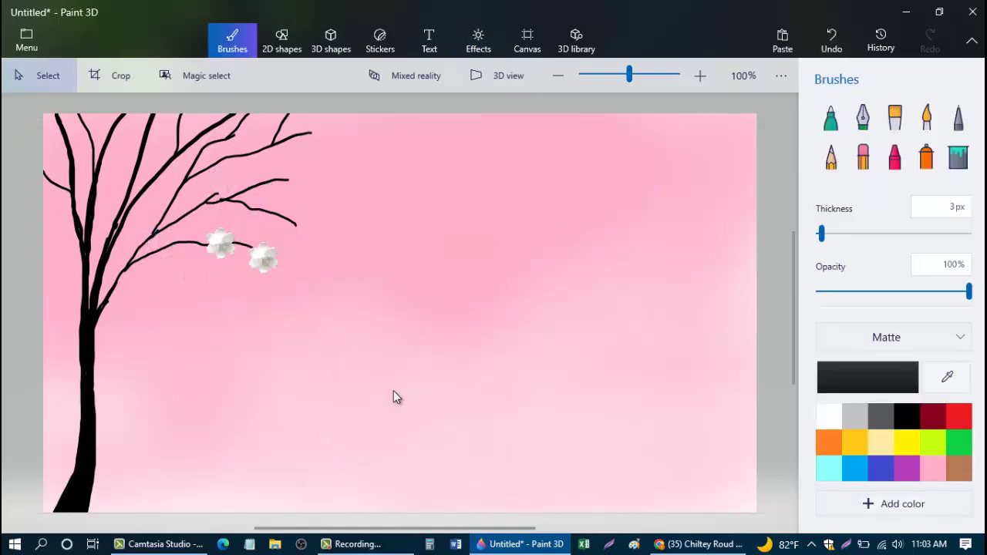
drag(229, 249, 269, 145)
click(386, 238)
right_click(386, 238)
click(430, 334)
right_click(349, 259)
click(424, 335)
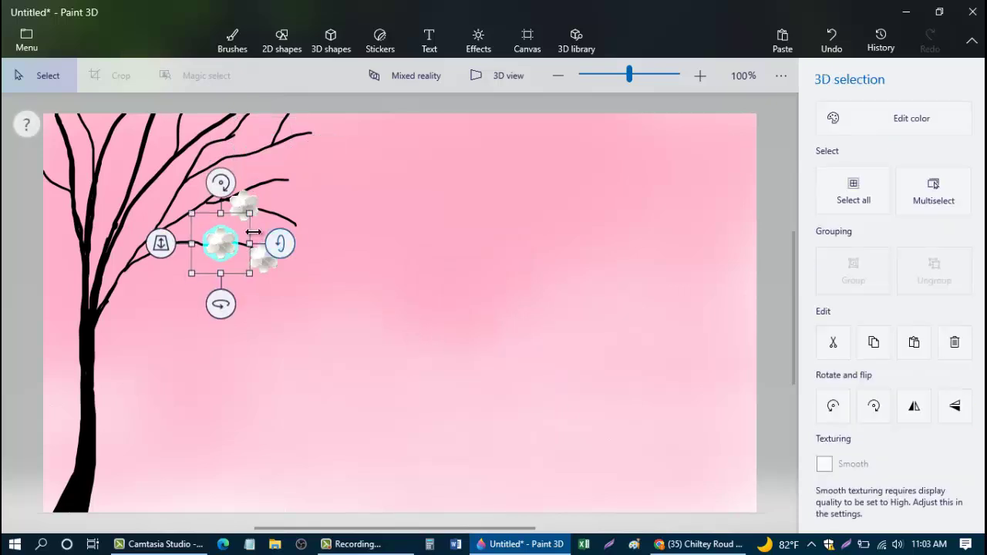
drag(226, 240, 187, 180)
click(392, 216)
Step: Paste two flowers, one on the upper right branch and one on the thick branch near the trunk
right_click(392, 223)
click(456, 320)
drag(239, 245, 238, 154)
click(379, 238)
right_click(379, 236)
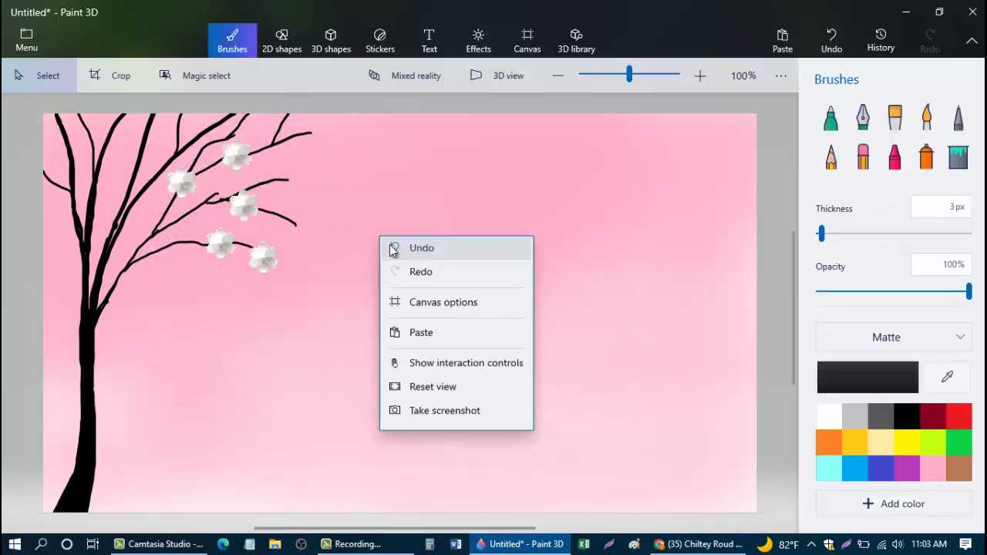
click(422, 337)
drag(220, 242, 139, 178)
click(321, 309)
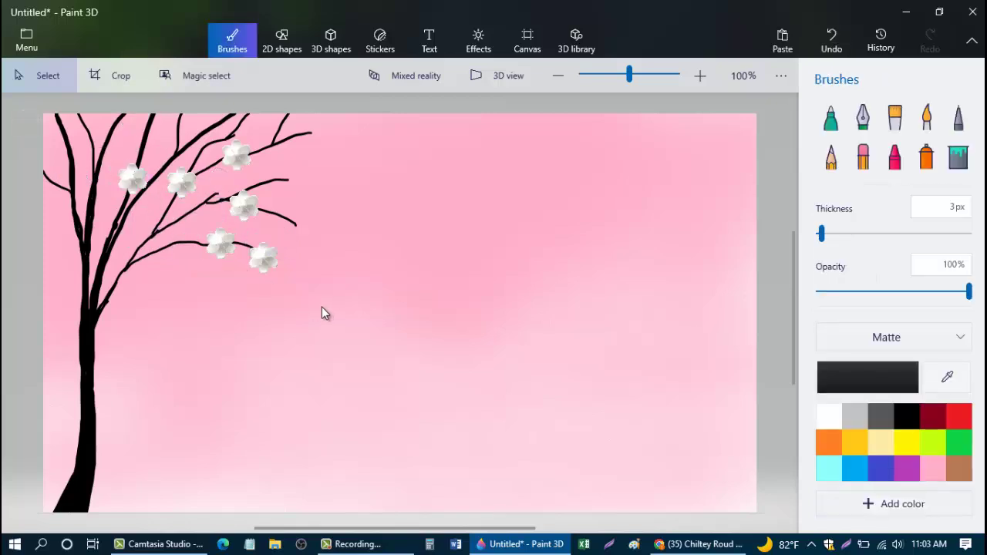
Step: Paste two flowers near the canvas's top edge, on the long diagonal branch and the upright branch beside it
key(ctrl+v)
drag(216, 224, 172, 118)
click(406, 263)
key(ctrl+v)
drag(396, 255, 317, 236)
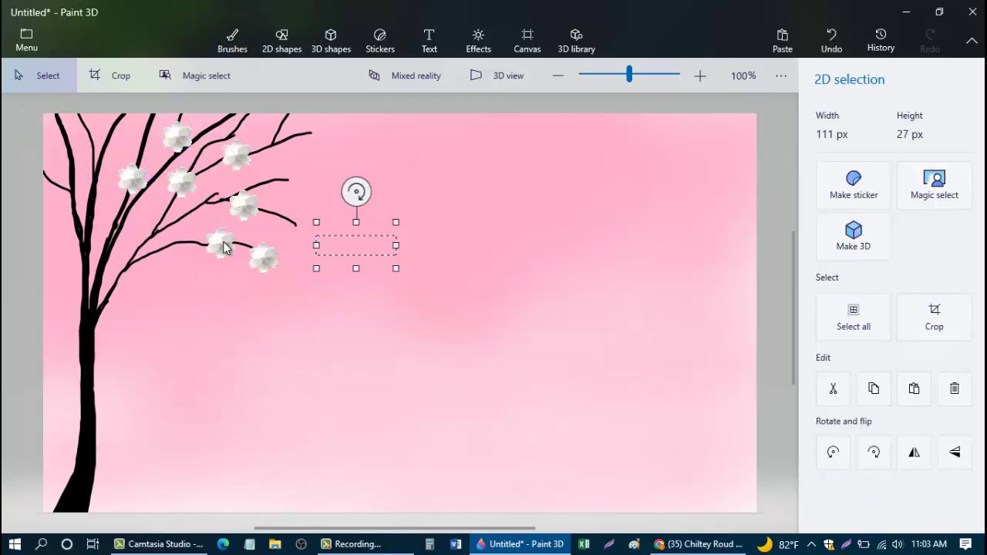
click(307, 191)
key(ctrl+v)
drag(220, 243, 121, 133)
click(458, 218)
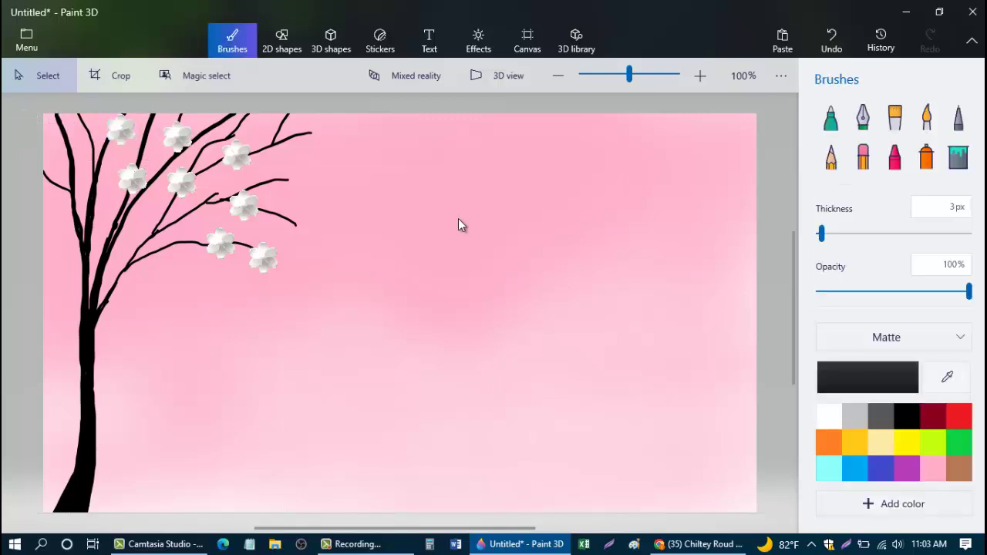
Step: Paste two flowers, one on the leftmost branch and one towards the end of the topmost right branch
key(ctrl+v)
drag(225, 255, 75, 157)
click(392, 253)
key(ctrl+v)
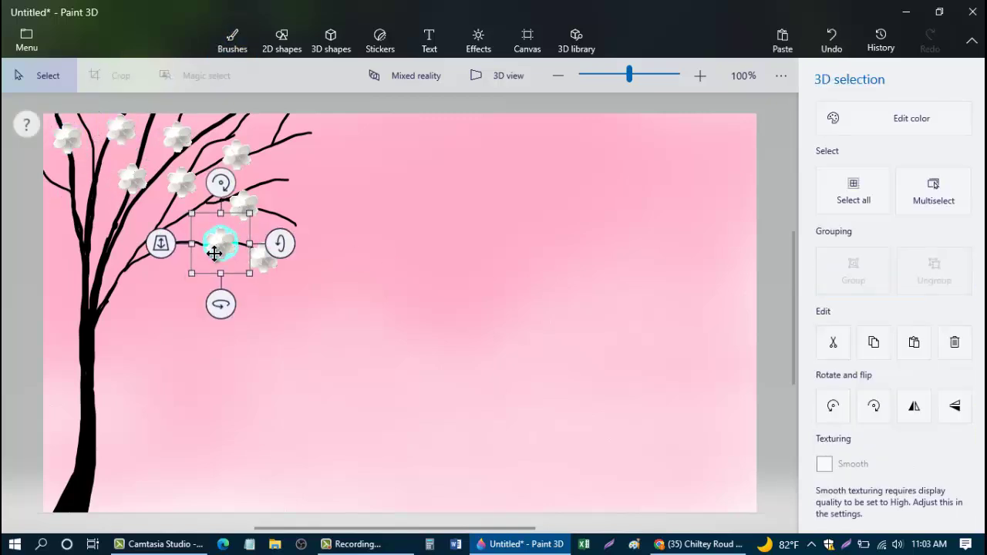
drag(216, 251, 267, 145)
click(346, 231)
Step: Paste two flowers onto the tips of the two middle right-hand branches
key(ctrl+v)
drag(220, 244, 284, 187)
click(366, 238)
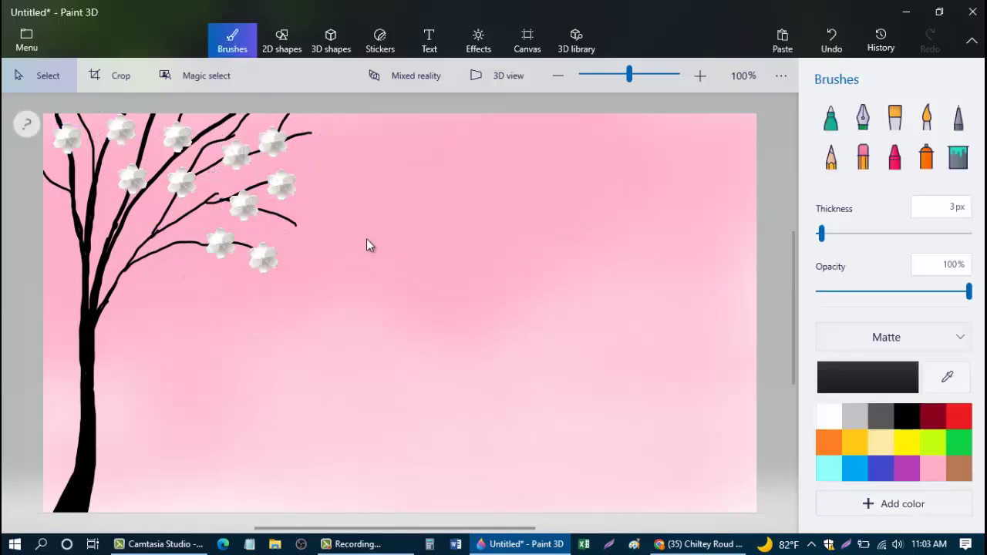
key(ctrl+v)
drag(220, 243, 299, 225)
Step: Paste flowers onto the tips of the drooping right branch and the topmost right branch, and onto the leftmost branch
click(373, 272)
key(ctrl+v)
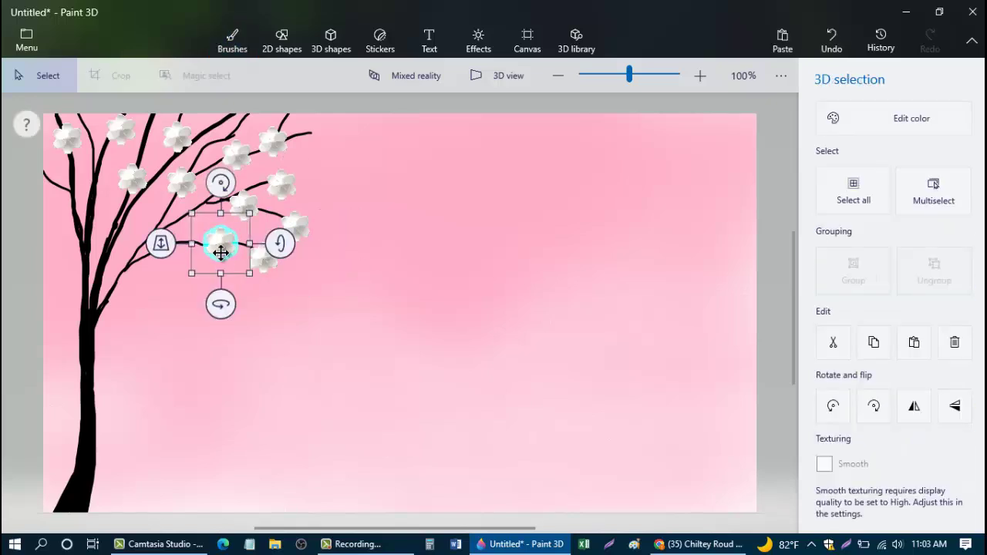
drag(221, 244, 310, 128)
click(404, 222)
key(ctrl+v)
drag(232, 246, 70, 203)
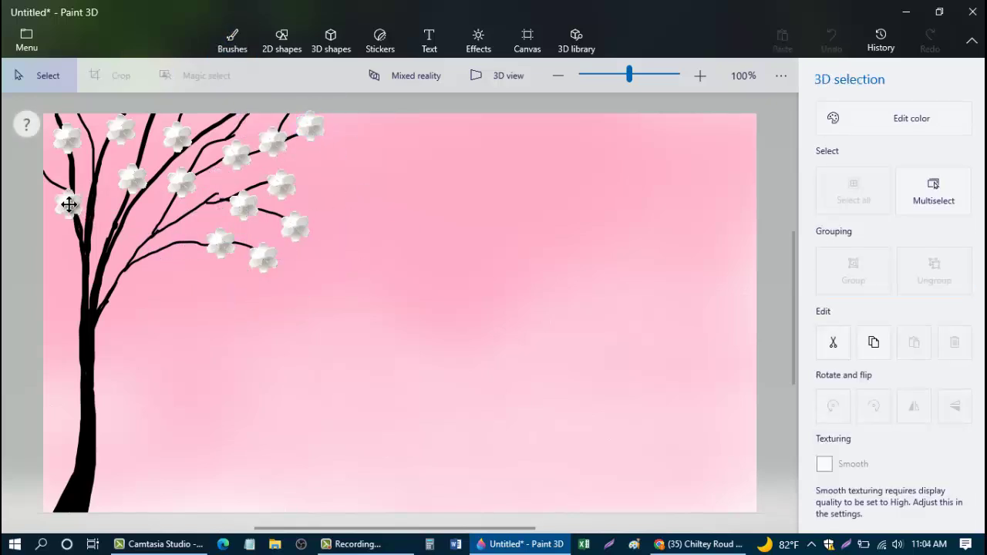
Step: Paste two flowers, one on the inner part of the middle right branch and one on a diagonal branch near the canvas's top edge
click(434, 316)
key(ctrl+v)
drag(220, 243, 159, 223)
click(428, 310)
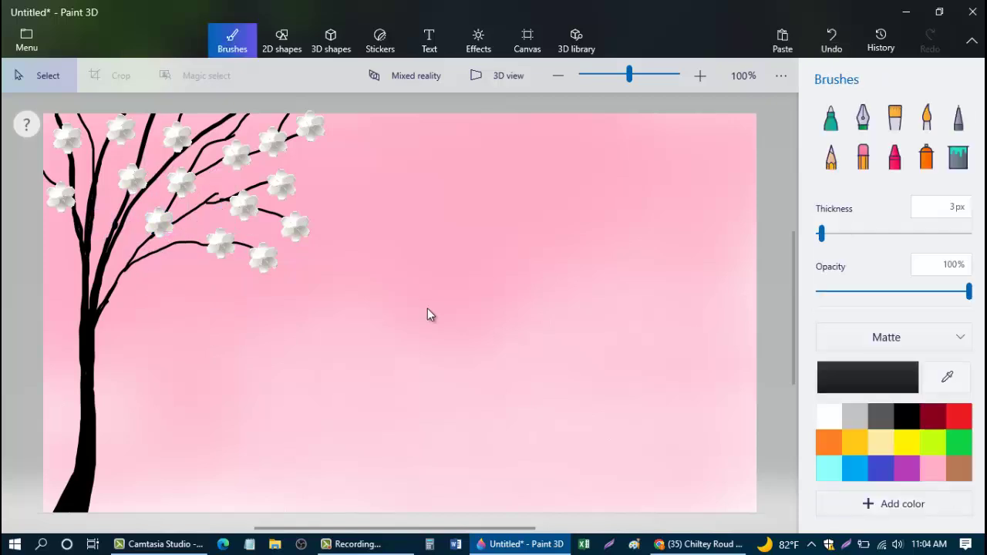
key(ctrl+v)
drag(220, 244, 216, 135)
Step: Paste a flower, shrink it for the gaps between the lower right branches, and copy the small version
click(462, 239)
key(ctrl+v)
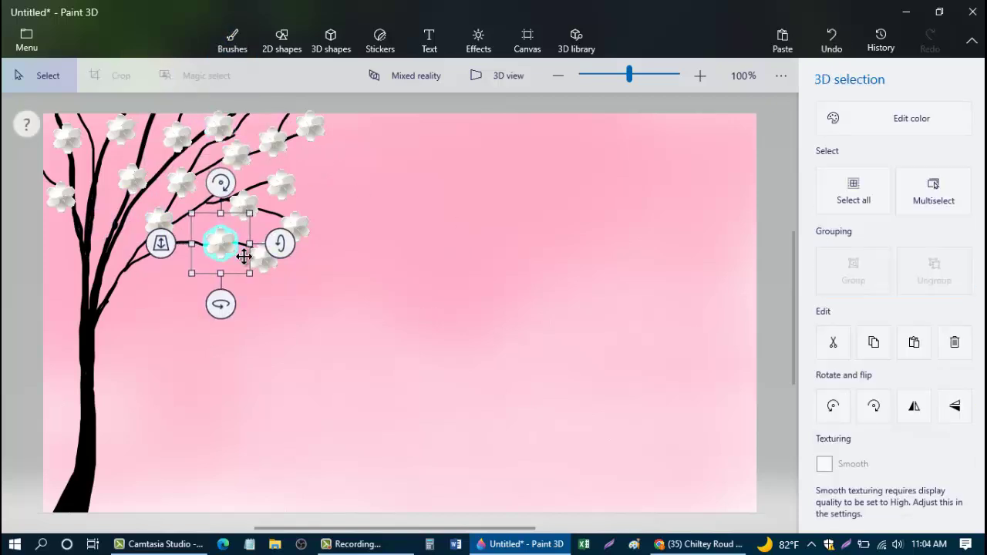
mouse_move(235, 252)
mouse_down()
mouse_move(240, 267)
mouse_move(231, 261)
mouse_up()
mouse_move(213, 247)
mouse_down()
mouse_move(198, 233)
mouse_move(213, 194)
mouse_move(262, 226)
mouse_up()
right_click(199, 234)
click(259, 96)
Step: Paste copies of the small flower into the gaps around the middle right-hand branches
right_click(378, 256)
click(419, 355)
right_click(370, 234)
click(411, 336)
right_click(386, 273)
click(404, 347)
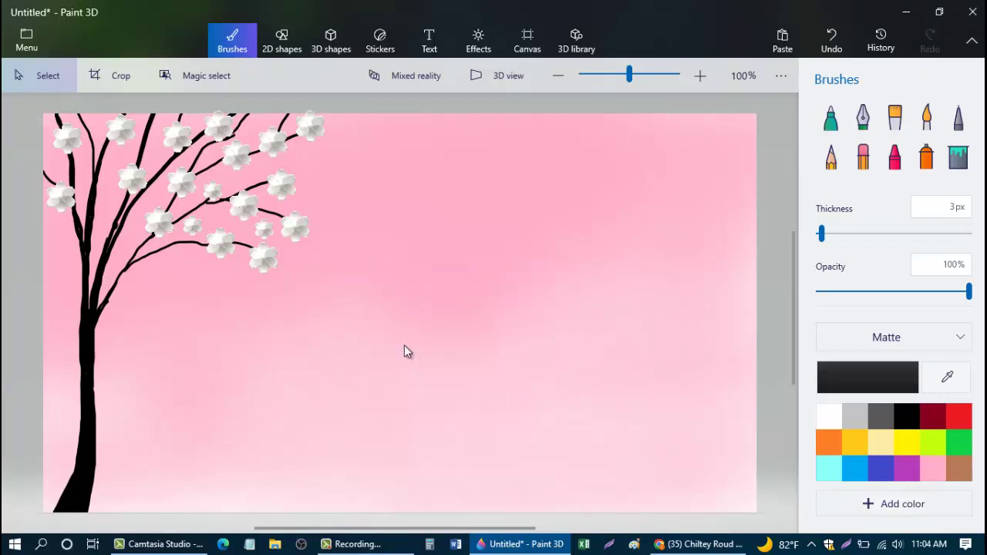
Step: Paste three small flowers: on the lowest right branch, just below it, and between the two upper right branches
mouse_move(192, 224)
mouse_down()
mouse_move(185, 248)
mouse_move(171, 249)
mouse_move(198, 263)
mouse_move(140, 246)
mouse_up()
right_click(248, 309)
click(282, 409)
right_click(304, 335)
click(340, 237)
right_click(185, 325)
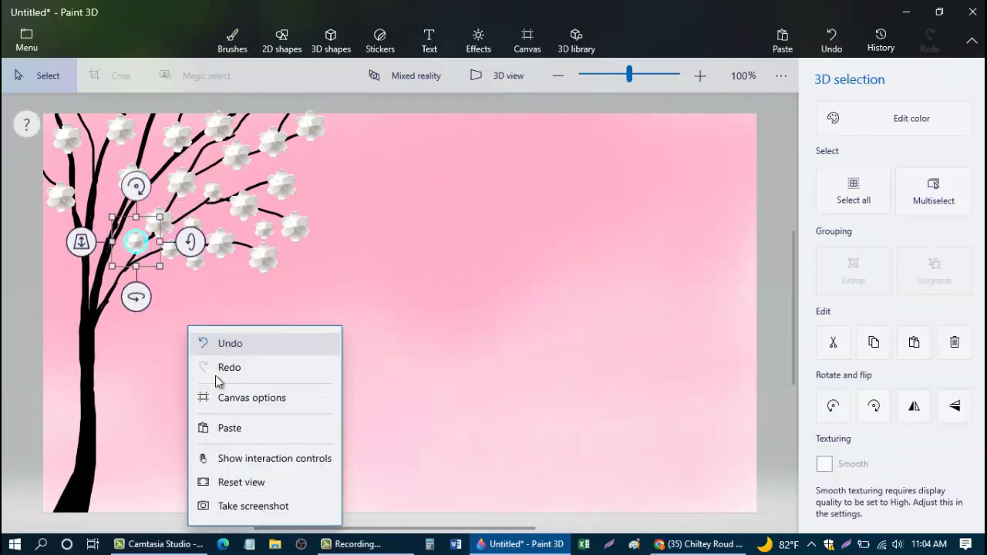
click(219, 428)
mouse_move(195, 229)
mouse_down()
mouse_move(233, 185)
mouse_move(259, 176)
mouse_up()
Step: Paste a small flower onto the thick branch just above the trunk's fork
right_click(388, 241)
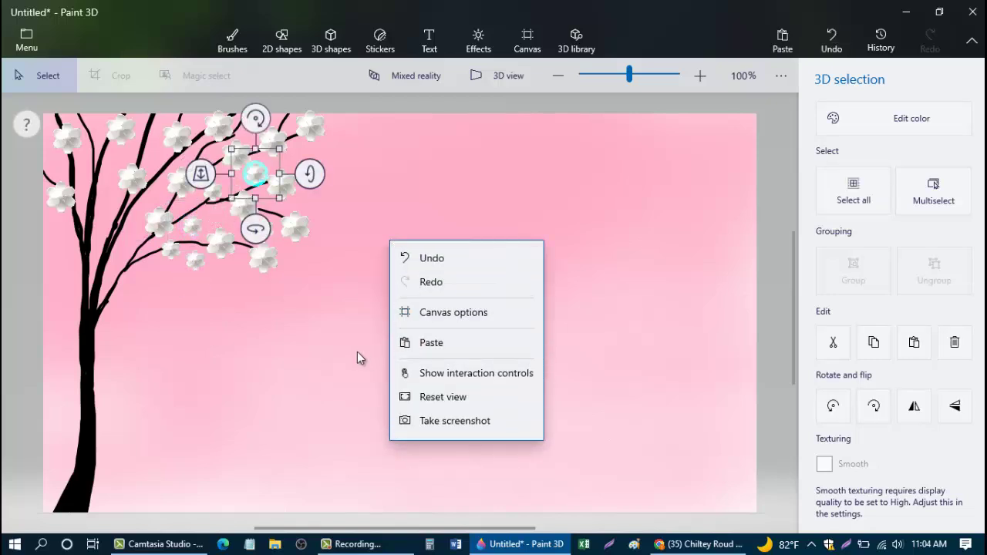
click(357, 351)
right_click(366, 317)
click(293, 344)
click(325, 261)
right_click(324, 261)
click(363, 350)
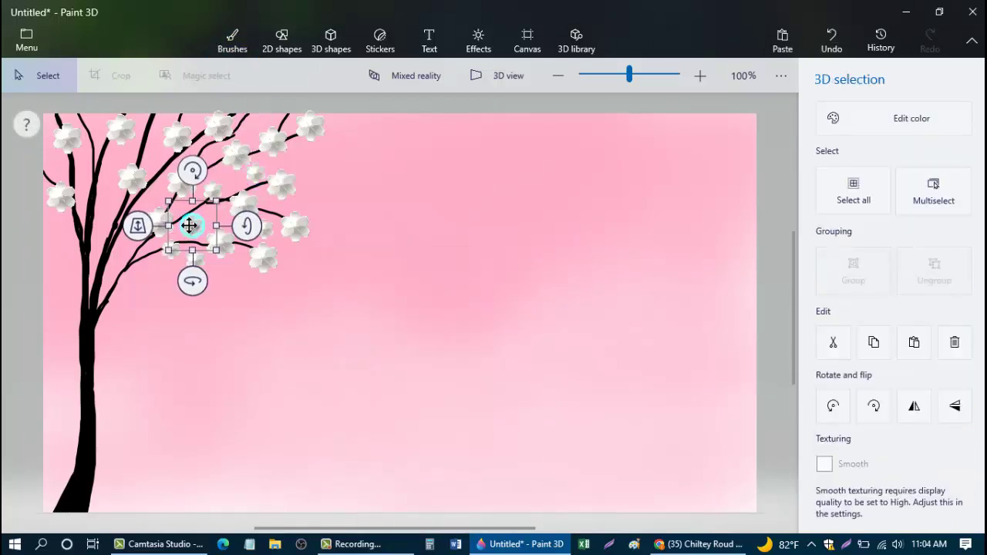
drag(190, 224, 110, 225)
Step: Paste a small flower onto the inner part of the lowest right branch, near the trunk
right_click(195, 328)
right_click(401, 331)
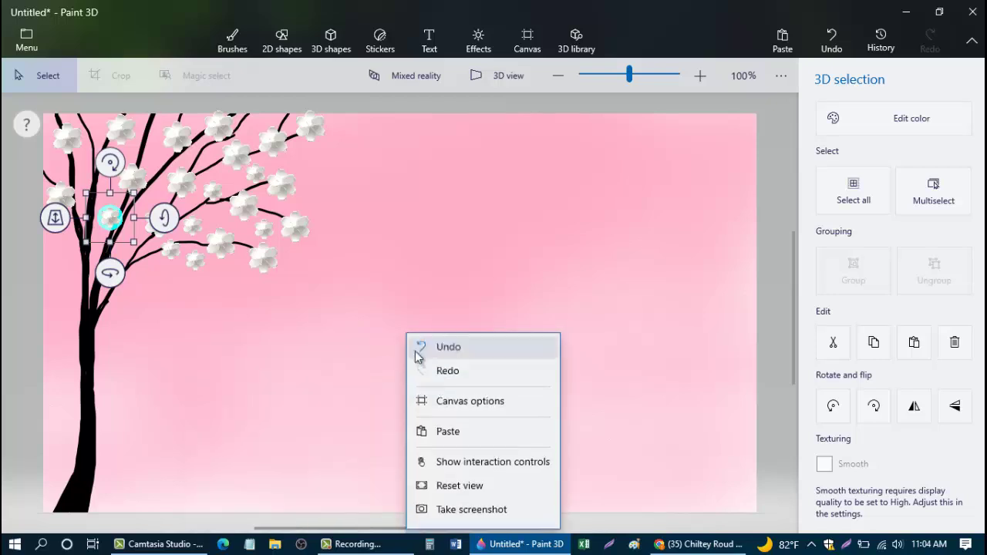
click(283, 337)
right_click(293, 327)
click(334, 423)
drag(191, 226, 139, 263)
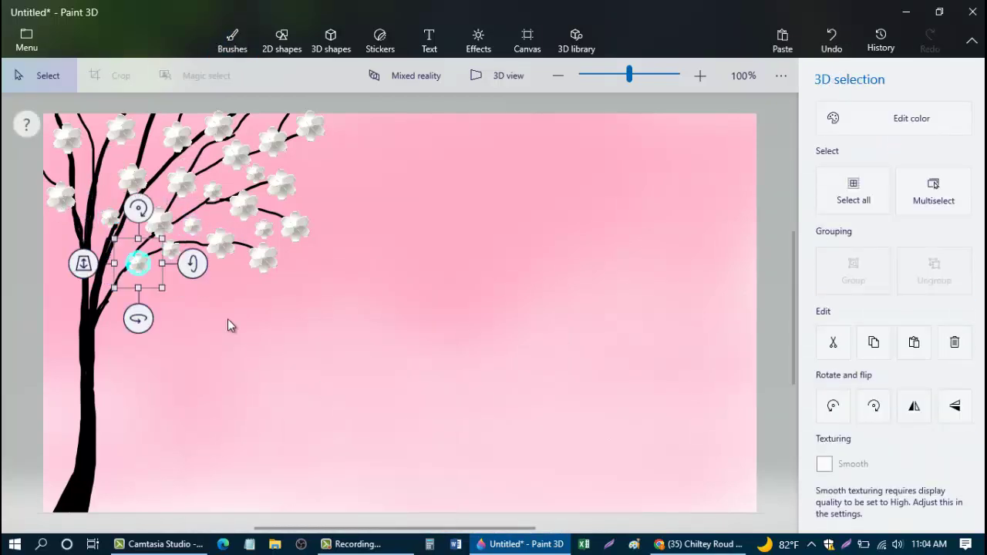
Step: Paste two small flowers onto the upright left branches, one midway up and one at the canvas's top edge
click(229, 320)
right_click(276, 338)
click(336, 244)
drag(192, 225, 95, 175)
click(441, 259)
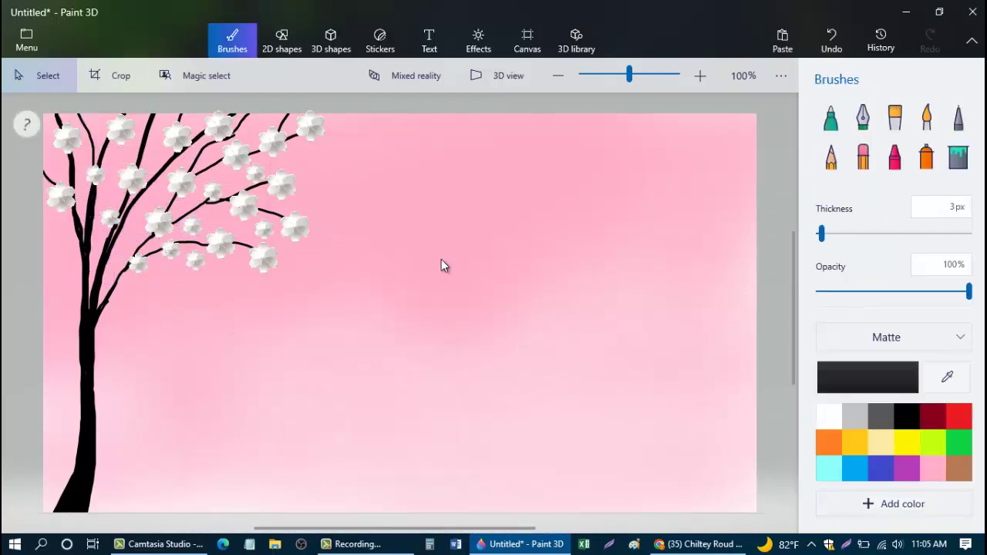
right_click(435, 256)
click(473, 356)
drag(199, 224, 101, 124)
Step: Paste two small flowers outside the crown's right side, above and below the tip of the upper middle branch
right_click(439, 271)
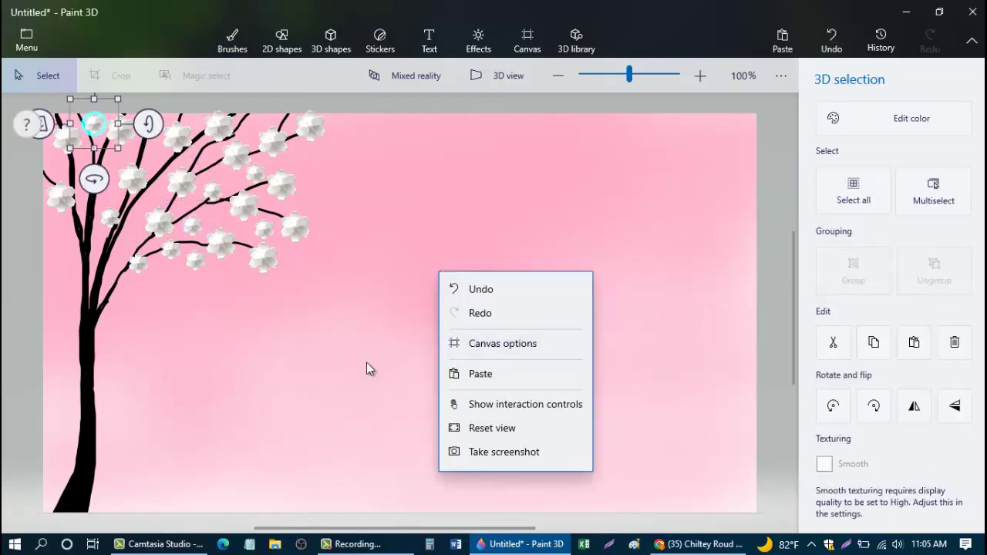
right_click(442, 341)
click(334, 304)
right_click(398, 215)
click(432, 316)
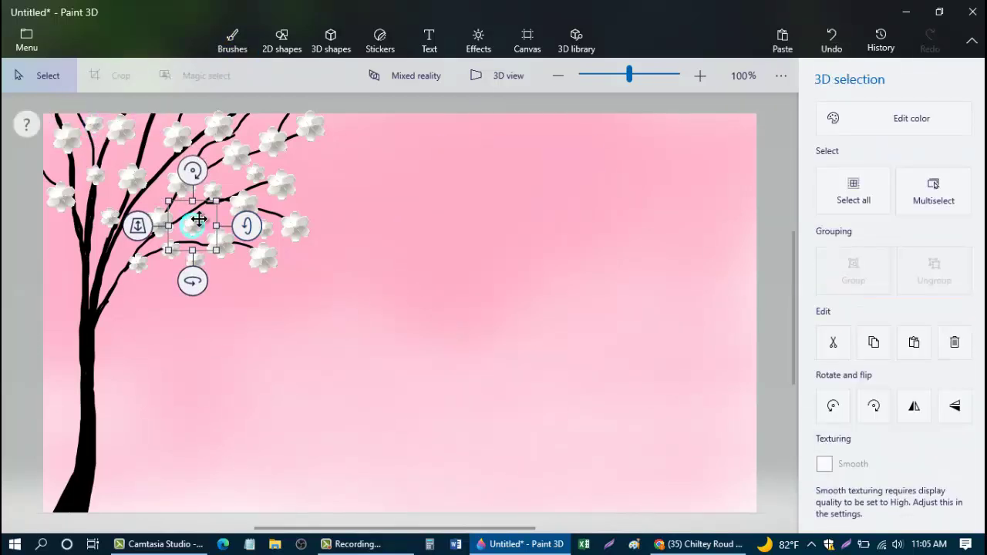
drag(193, 222, 316, 161)
right_click(424, 275)
click(464, 372)
drag(192, 224, 313, 193)
Step: Paste two small flowers, one beyond the topmost right branch's tip and one below the lowest right branch
right_click(397, 280)
click(436, 376)
drag(191, 226, 349, 130)
drag(197, 228, 232, 277)
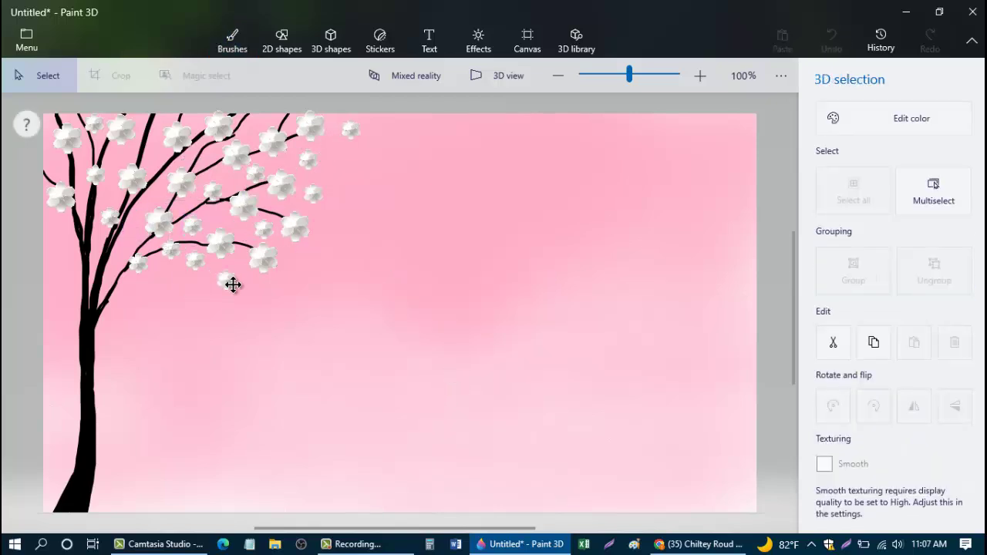
click(328, 349)
Step: Paste another small flower below the lowest right branch, closer to the trunk
right_click(325, 343)
click(365, 245)
click(337, 297)
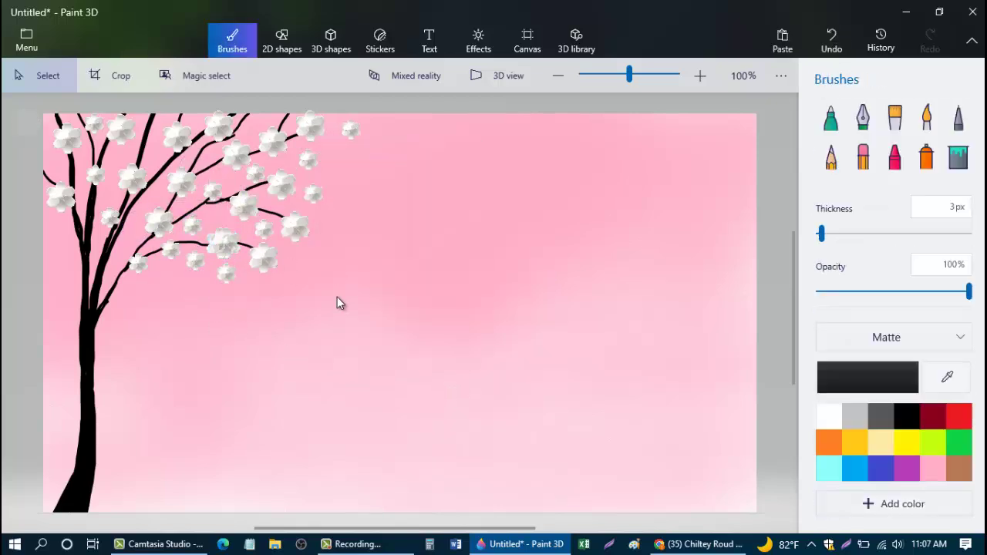
right_click(333, 295)
click(372, 396)
drag(199, 224, 172, 283)
Step: Place two large flowers outside the branches, one beyond the upper right side and one below the lowest right branch's tip
click(227, 242)
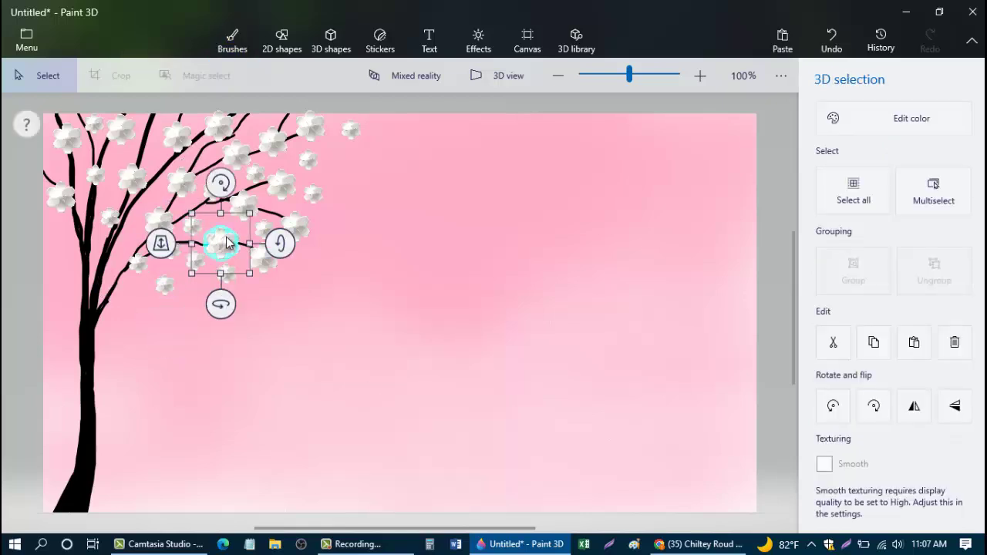
drag(227, 240, 348, 164)
key(ctrl+v)
mouse_move(218, 242)
mouse_down()
mouse_move(324, 238)
mouse_move(296, 275)
mouse_move(305, 275)
mouse_up()
click(387, 302)
Step: Paste two small flowers beneath the lowest right branch, as if falling from its middle and outer parts
right_click(388, 299)
click(422, 345)
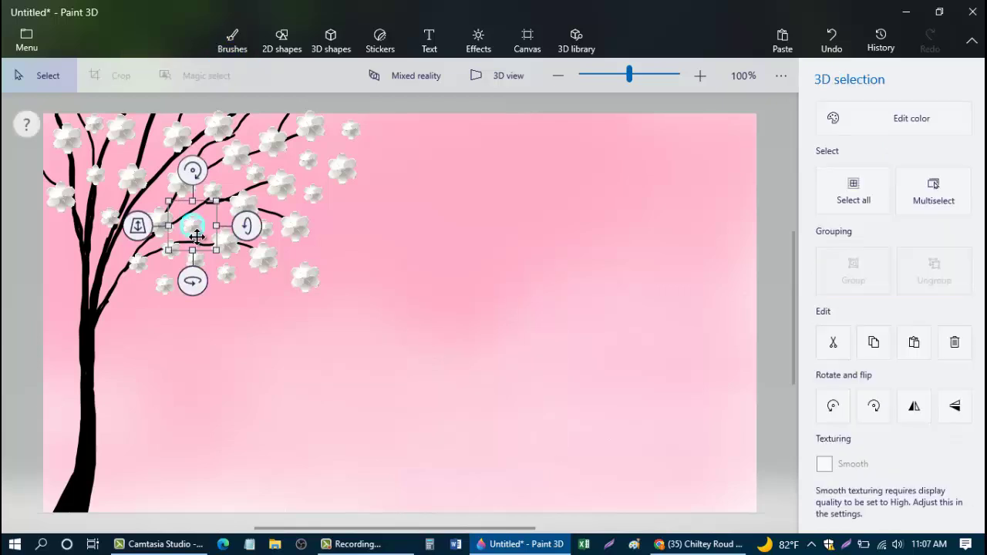
drag(194, 220, 254, 291)
click(445, 398)
right_click(445, 398)
click(479, 287)
drag(199, 237, 221, 325)
click(396, 360)
Step: Paste two small flowers, one as the lowest falling blossom and one at the lowest right branch's base beside the trunk
right_click(396, 359)
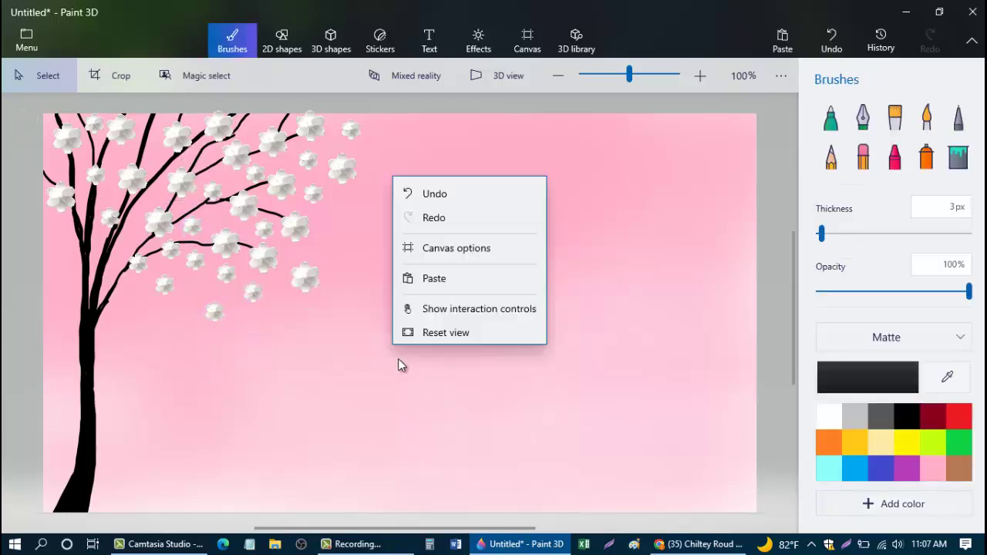
click(431, 247)
drag(207, 220, 260, 330)
click(365, 304)
right_click(365, 304)
click(399, 392)
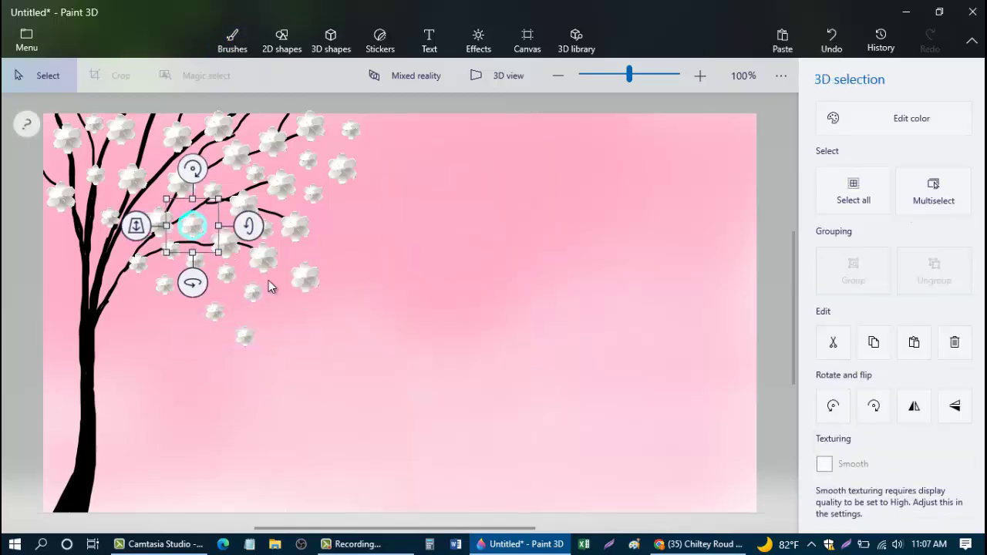
drag(208, 237, 126, 300)
click(386, 342)
Step: Paste two small flowers, one just left of the upper trunk and one in the open area right of the fork
right_click(385, 341)
click(420, 347)
drag(203, 235, 85, 261)
click(378, 343)
right_click(378, 343)
click(414, 347)
drag(192, 225, 151, 313)
click(357, 254)
Step: Paste two small flowers, one at the far right near the canvas's top and one in the row below the lowest branch
right_click(356, 255)
click(407, 344)
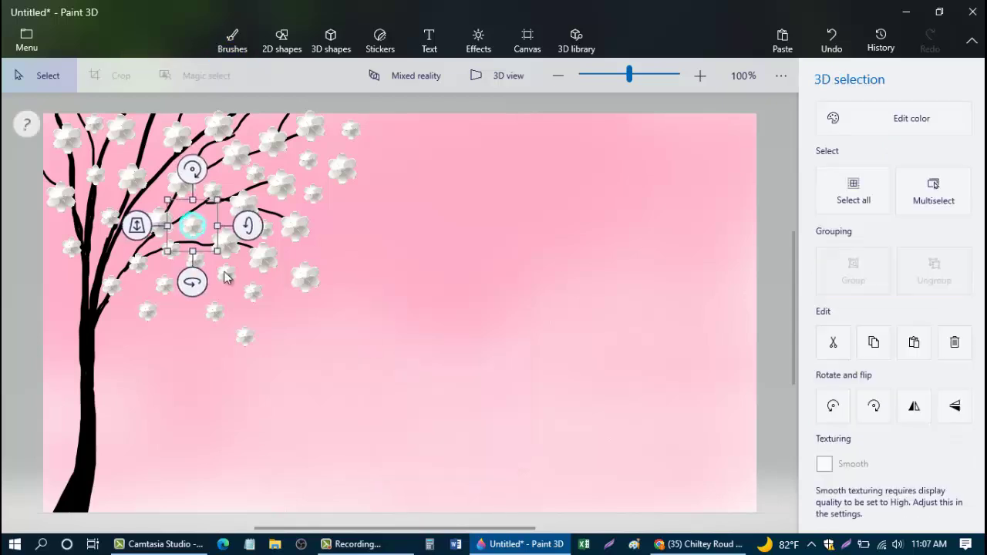
drag(192, 224, 391, 145)
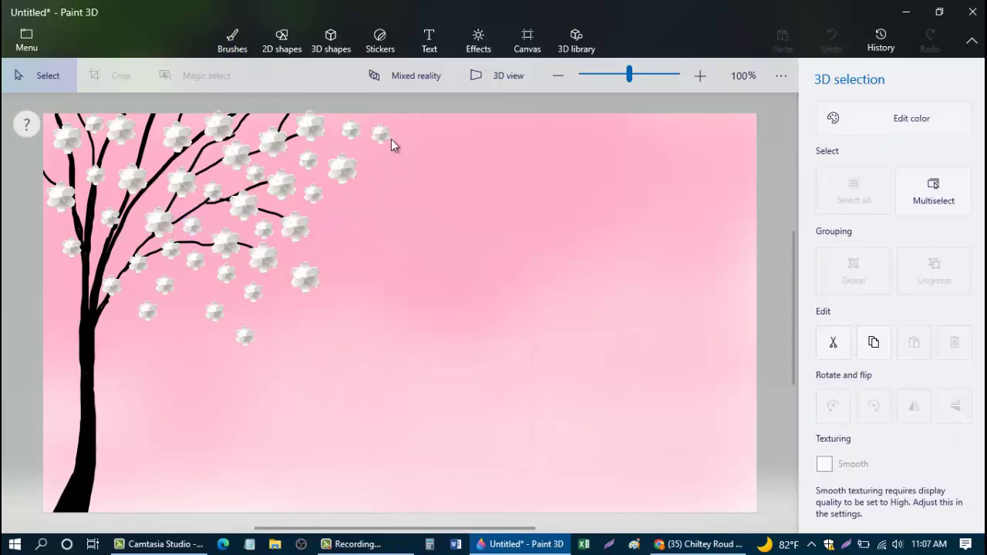
click(451, 254)
right_click(451, 255)
click(486, 344)
click(357, 311)
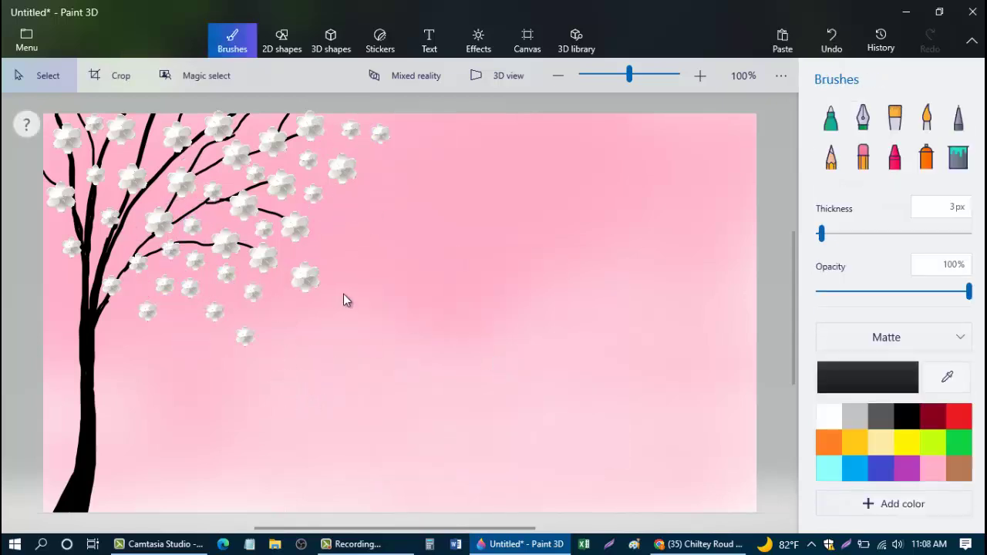
Step: Paste two small flowers among the large ones on the upper left branches
right_click(397, 228)
click(428, 320)
drag(194, 225, 153, 145)
click(293, 206)
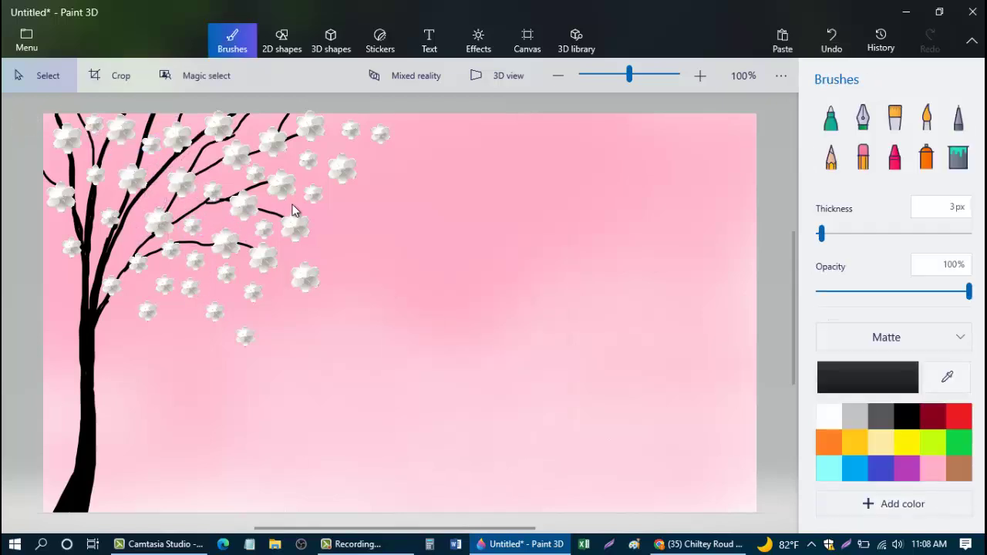
right_click(292, 206)
click(328, 296)
drag(197, 225, 120, 159)
click(437, 218)
Step: Paste a small flower at the canvas's left edge, between the two large flowers there
right_click(433, 217)
click(465, 308)
drag(196, 224, 59, 163)
click(569, 260)
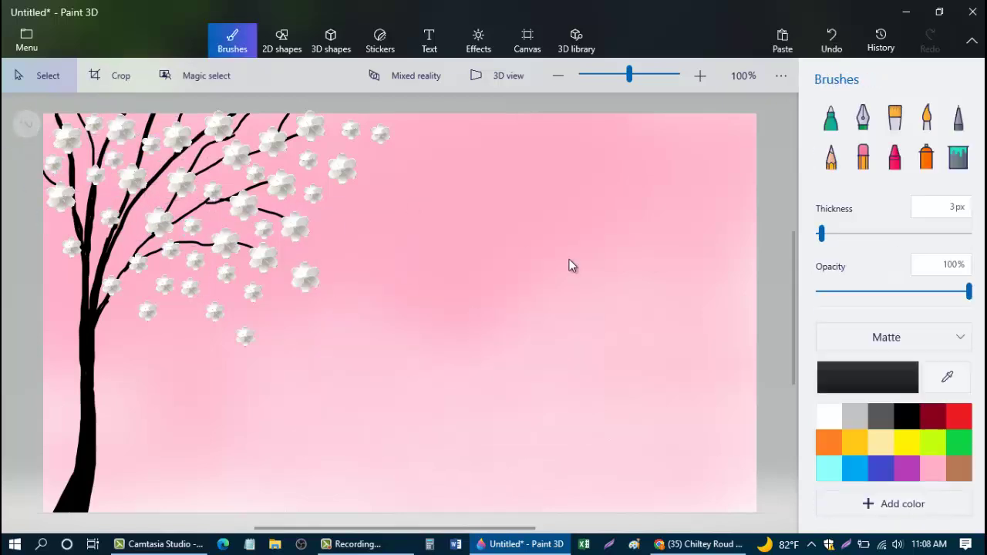
Step: Dot small white spots around the right-hand flowers with a 6 px marker
click(831, 116)
drag(822, 233, 827, 233)
click(833, 417)
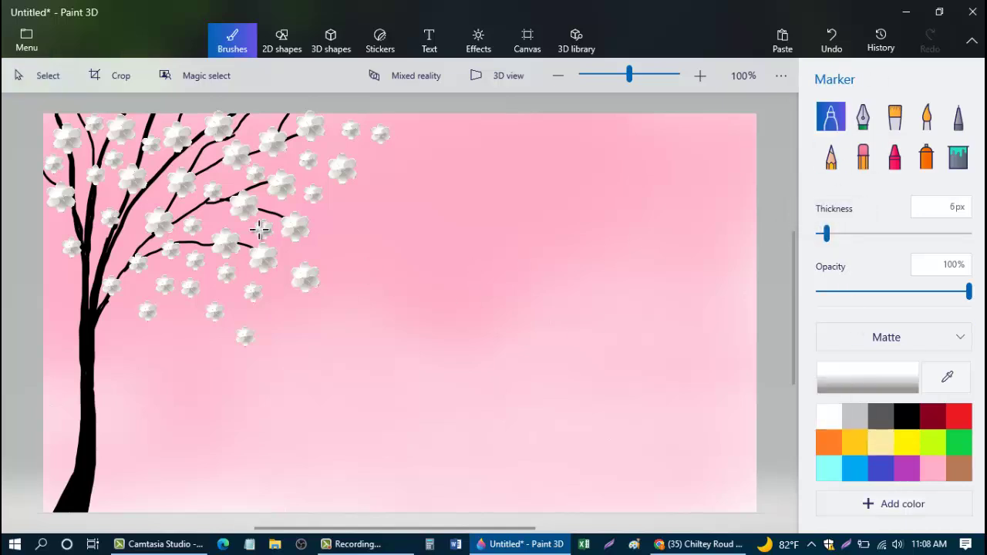
click(337, 215)
click(337, 249)
click(317, 216)
click(250, 133)
click(333, 158)
Step: Add larger white dots between the flowers along the upper branches with the marker at 13 px
click(837, 234)
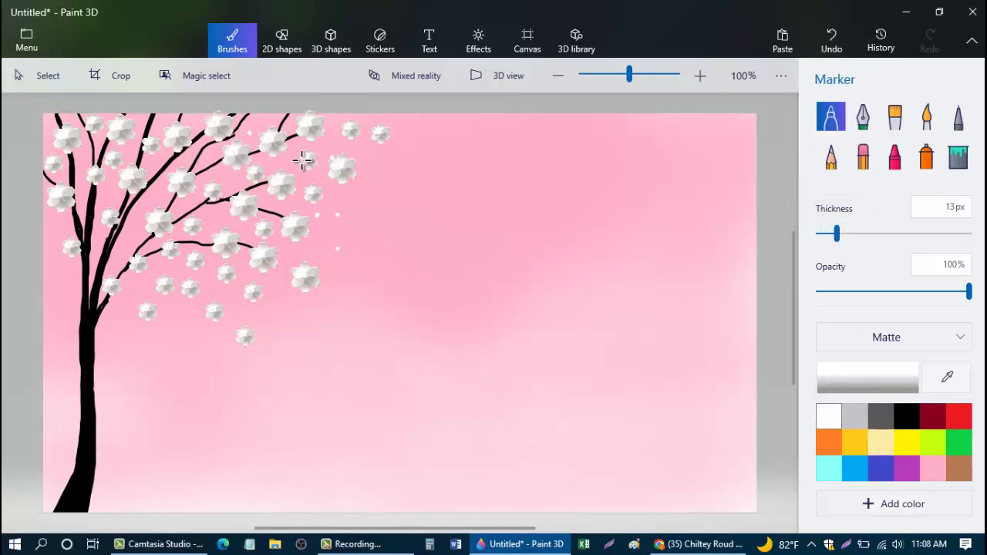
click(283, 160)
click(227, 141)
click(193, 120)
click(161, 128)
click(139, 120)
click(104, 163)
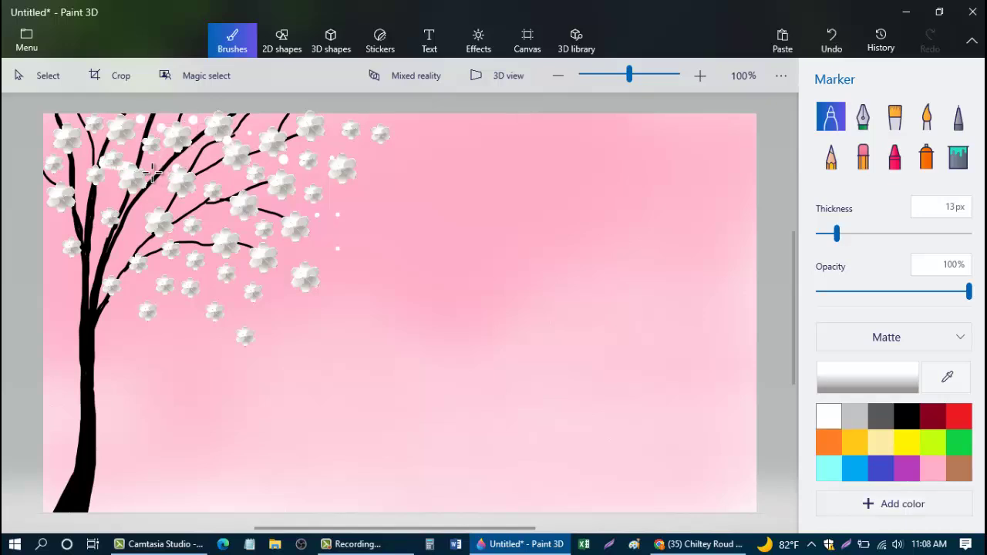
Step: Dot more white spots around the central and left branches, reaching the canvas's upper left corner
click(147, 162)
click(157, 187)
click(146, 197)
click(107, 186)
click(78, 214)
click(51, 231)
click(67, 178)
click(53, 120)
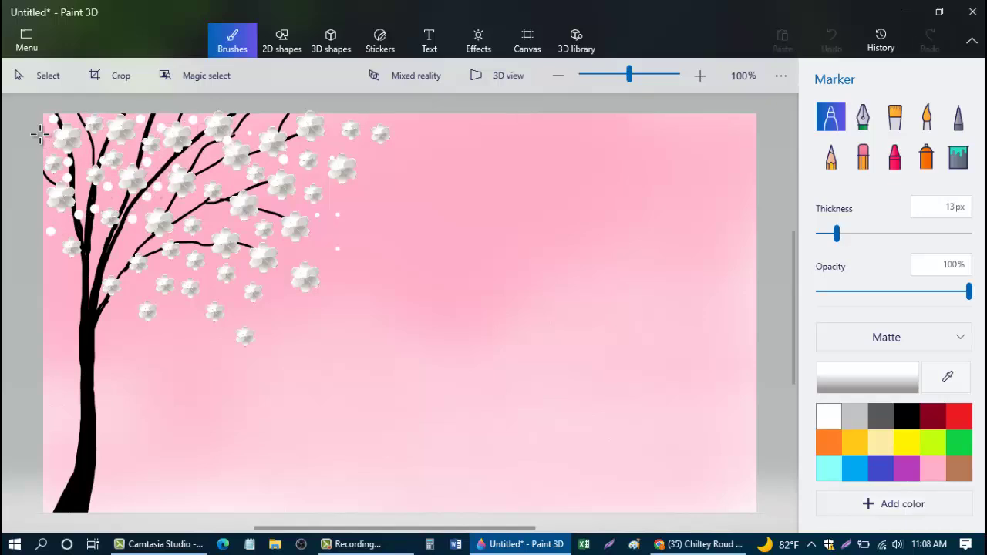
Step: Add white dots between the upper left flowers, along the left edge and around the trunk's fork
click(79, 158)
click(93, 150)
click(49, 311)
click(46, 284)
click(76, 279)
click(115, 258)
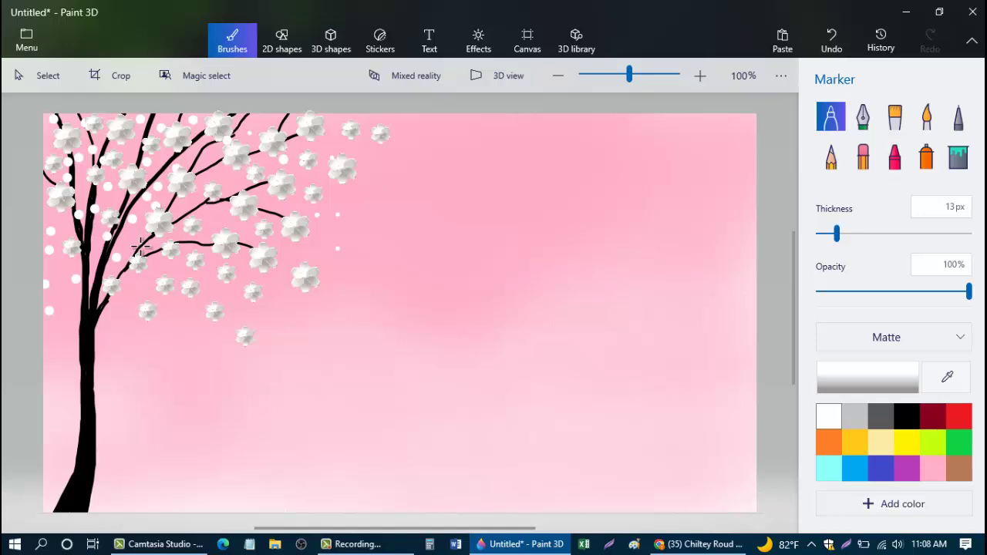
Step: Dot white spots among the flowers on the upper middle and right branches
click(220, 157)
click(224, 177)
click(207, 163)
click(250, 125)
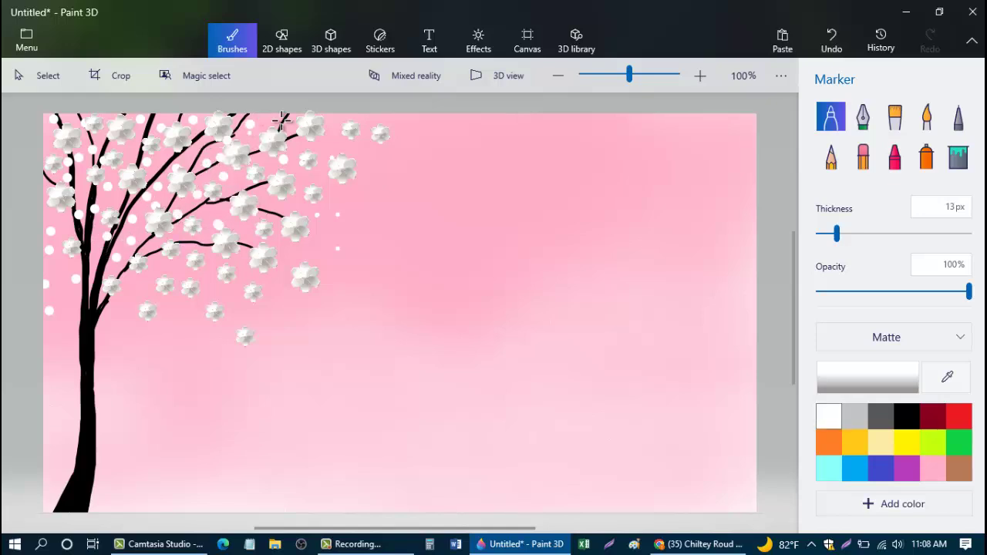
Step: Dot white 13 px spots around the outermost right-hand flowers, from the top branch tips to below the lowest right flower
click(281, 121)
click(350, 202)
click(299, 199)
click(320, 233)
click(301, 256)
click(282, 302)
Step: Add white dots around the small flowers hanging below the lowest branch, toward the trunk
click(222, 297)
click(206, 288)
click(193, 322)
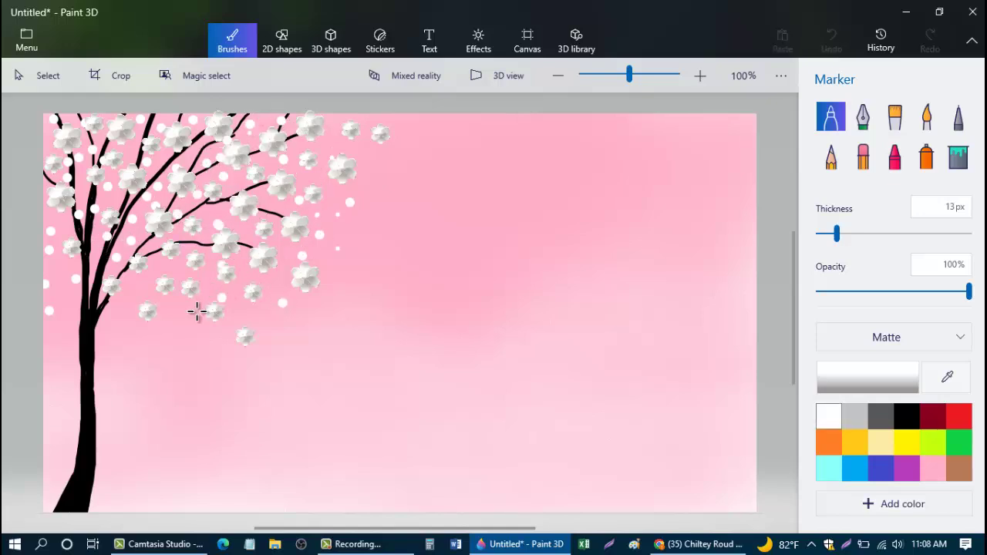
click(145, 286)
click(124, 309)
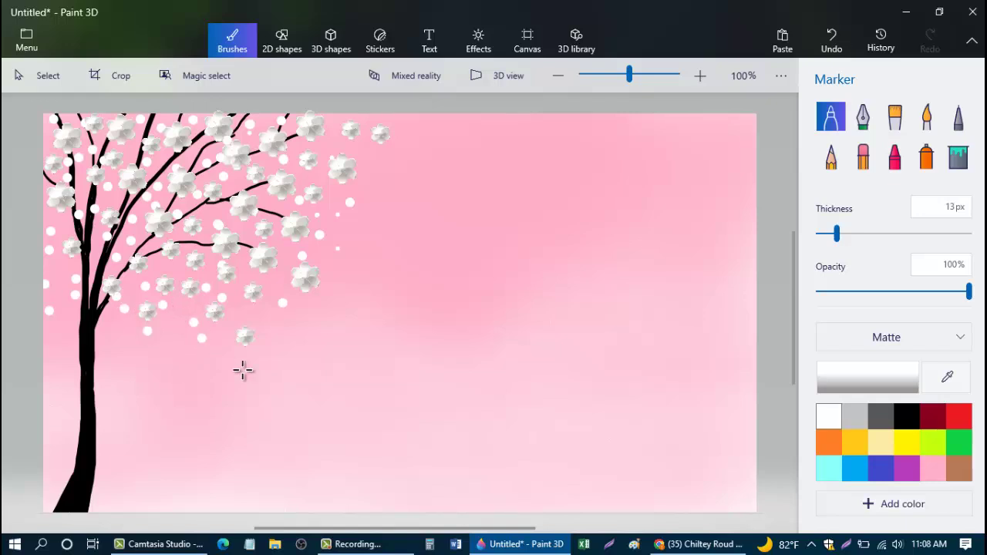
Step: Scatter white dots just outside the tree's right-hand flowers, from below the lowest large flower up to the canvas's upper edge
click(321, 295)
click(362, 307)
click(326, 243)
click(401, 199)
click(388, 175)
click(369, 158)
click(397, 136)
click(405, 124)
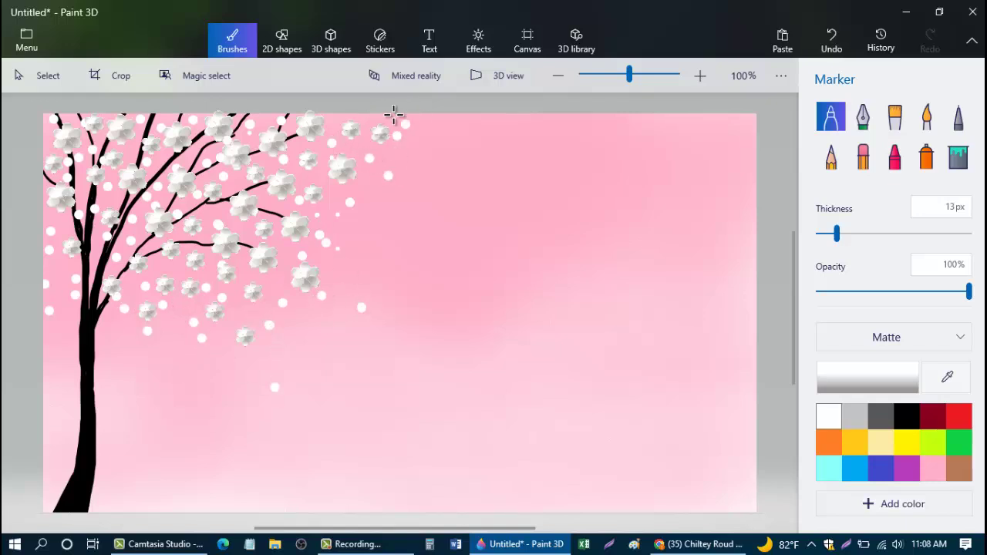
Step: Scatter white dots across the open pink background to the right of the topmost flowers
click(513, 158)
click(444, 174)
click(473, 131)
click(482, 128)
click(456, 151)
click(415, 157)
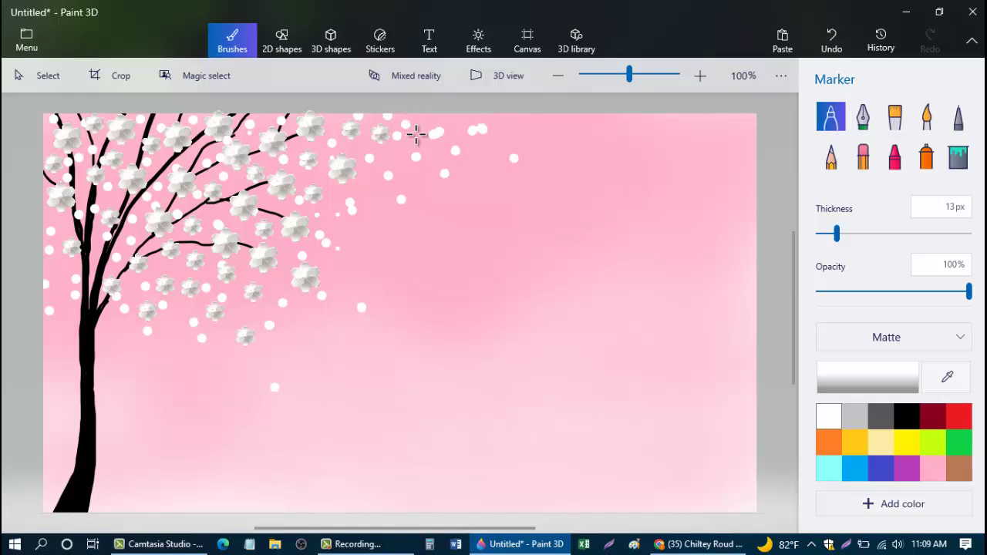
click(436, 133)
Step: Add a loose trail of white dots down the outer right side of the flower cluster
click(376, 176)
click(363, 227)
click(381, 300)
click(345, 266)
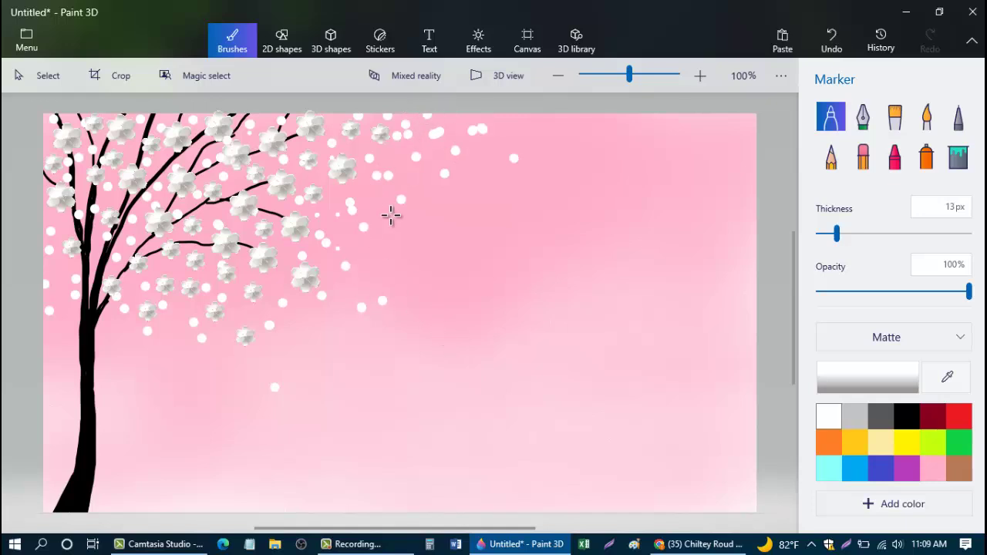
Step: Spread sparse white dots along the canvas's upper edge toward its upper right corner
click(496, 144)
click(550, 137)
click(677, 133)
click(622, 159)
click(707, 132)
click(593, 145)
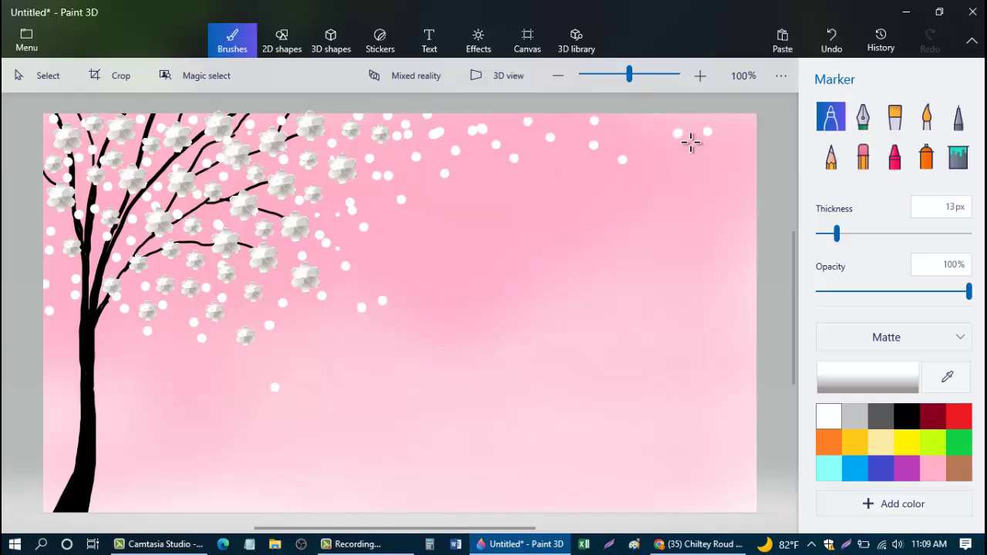
click(709, 119)
click(629, 126)
key(ctrl+z)
Step: Set the marker thickness to 4 px and add tiny white specks among the dots right of the upper flowers
drag(838, 232, 822, 233)
click(421, 185)
click(395, 227)
click(396, 171)
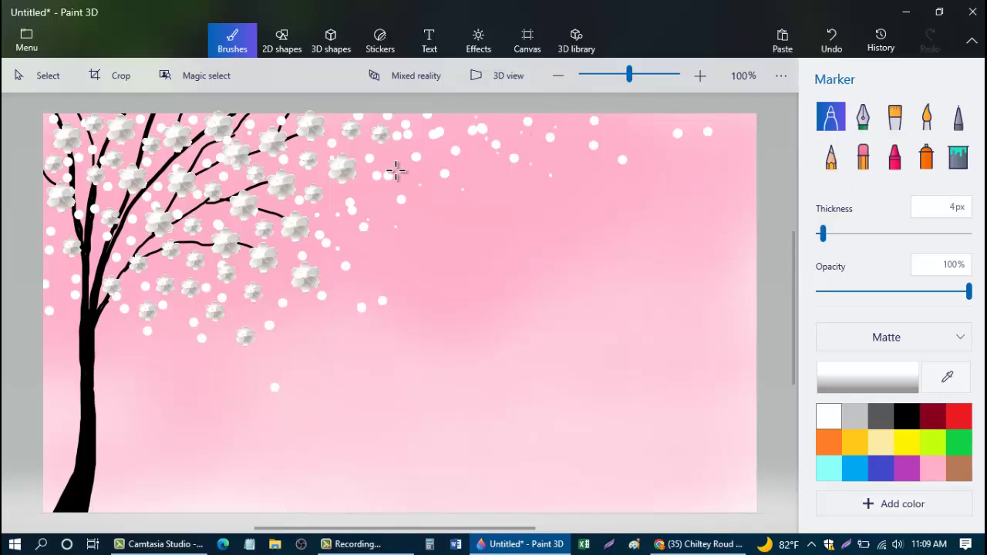
Step: Add tiny white specks around the lower right flowers, working down and back toward the tree
click(408, 265)
click(391, 247)
click(351, 270)
click(334, 313)
click(300, 316)
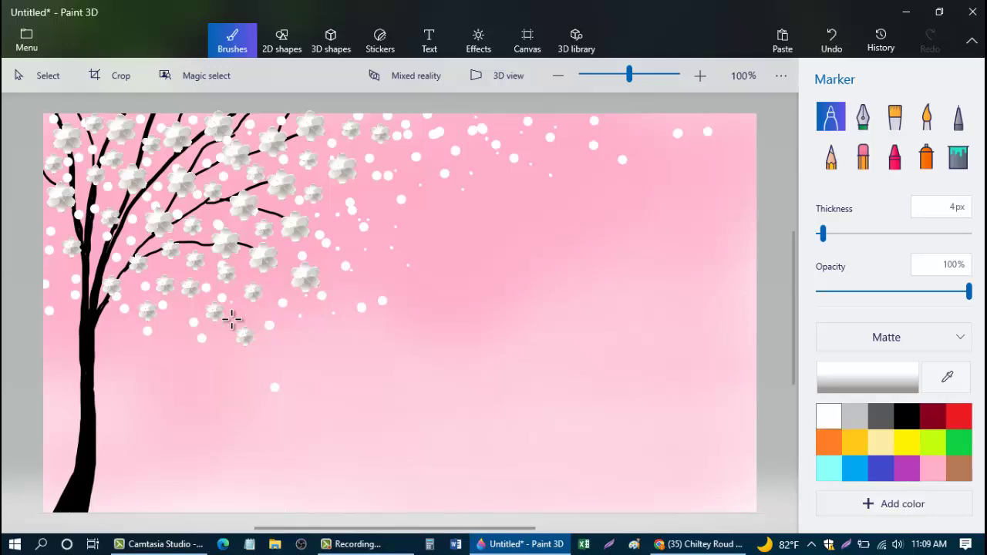